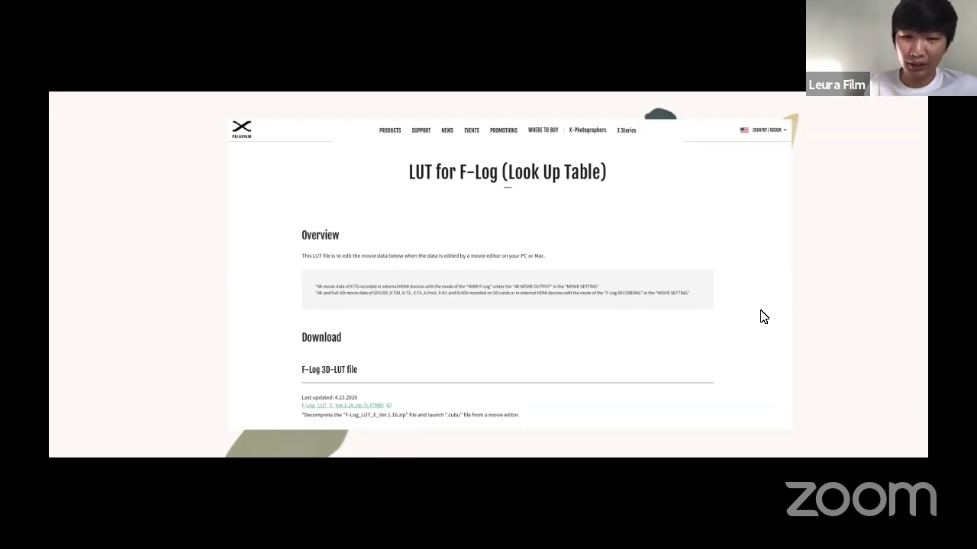
Advance to the closing slide, end the slideshow and switch to Final Cut Pro
key(Right)
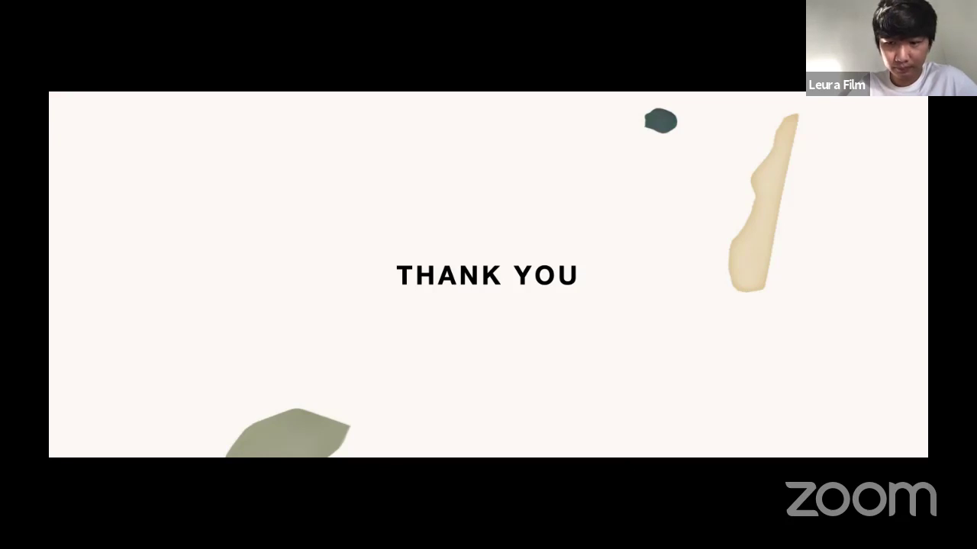
key(Escape)
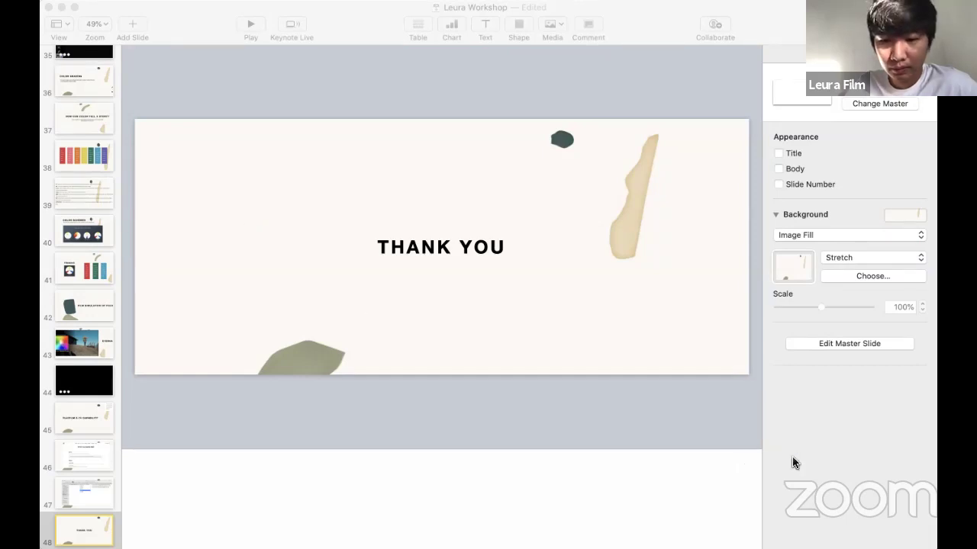
key(super+Tab)
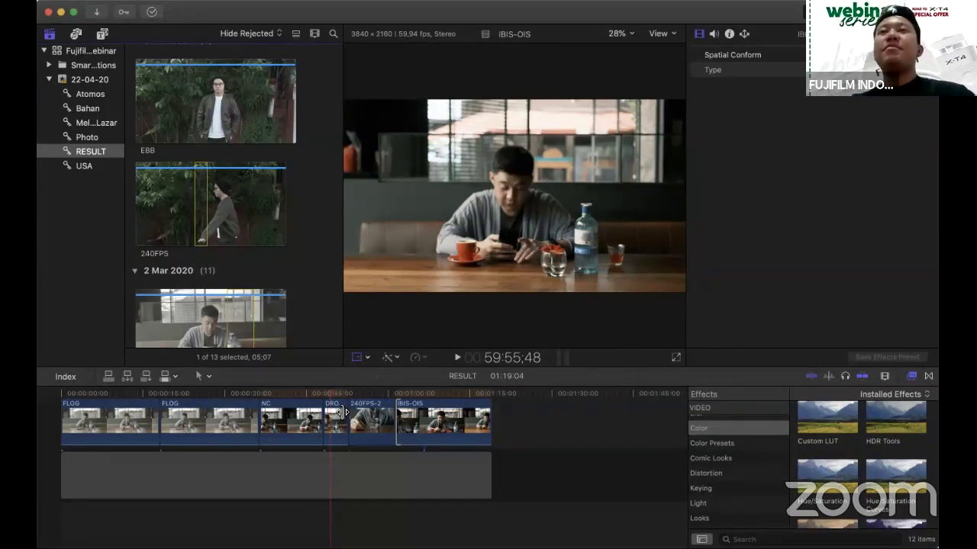
Enlarge the timeline area and apply a new Custom LUT effect to the first FLOG clip
click(106, 404)
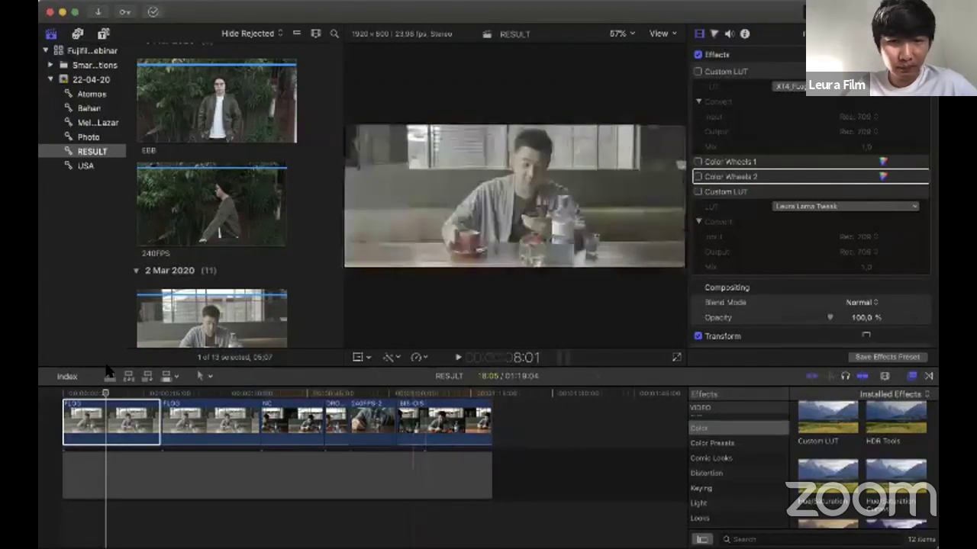
drag(197, 367, 195, 343)
drag(195, 309, 225, 264)
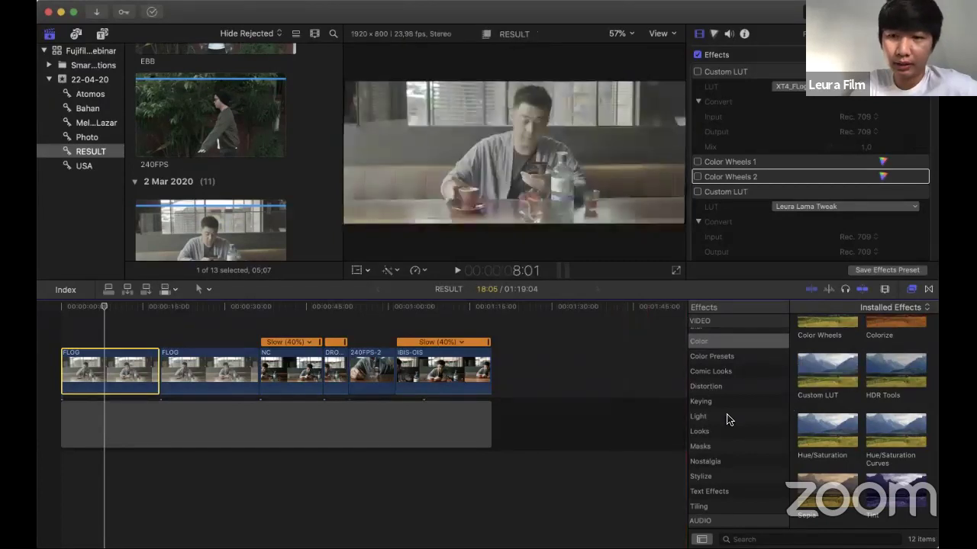
click(821, 366)
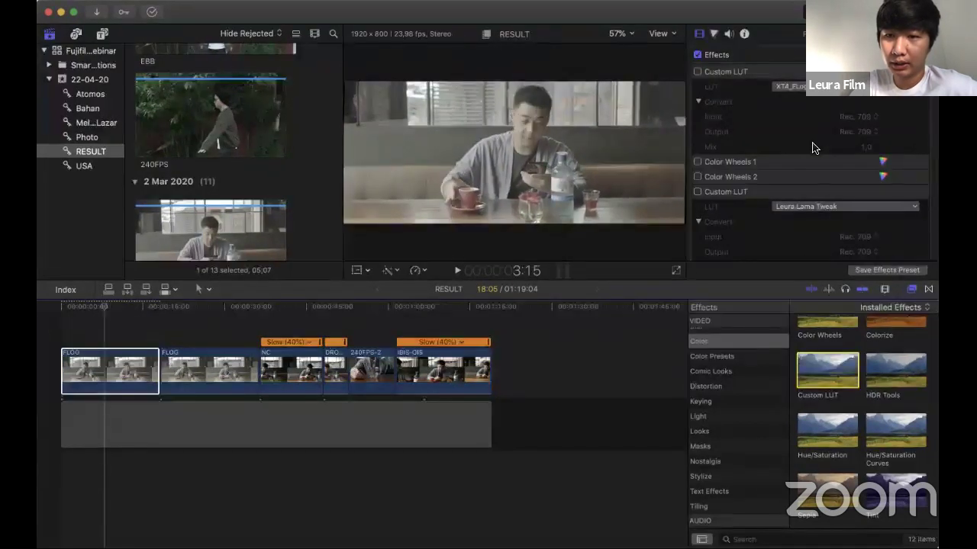
scroll(790, 122, down, 3)
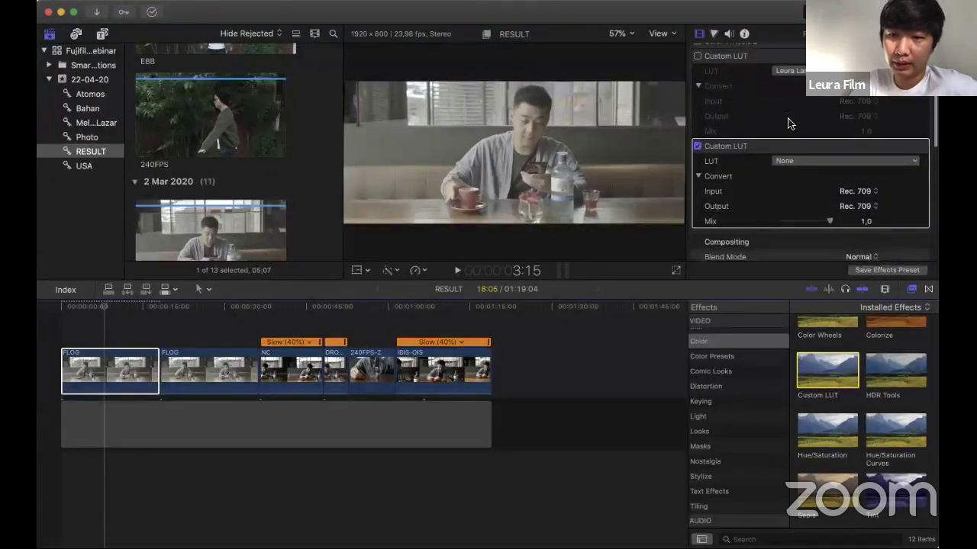
scroll(790, 122, up, 3)
scroll(790, 124, down, 5)
scroll(789, 127, up, 2)
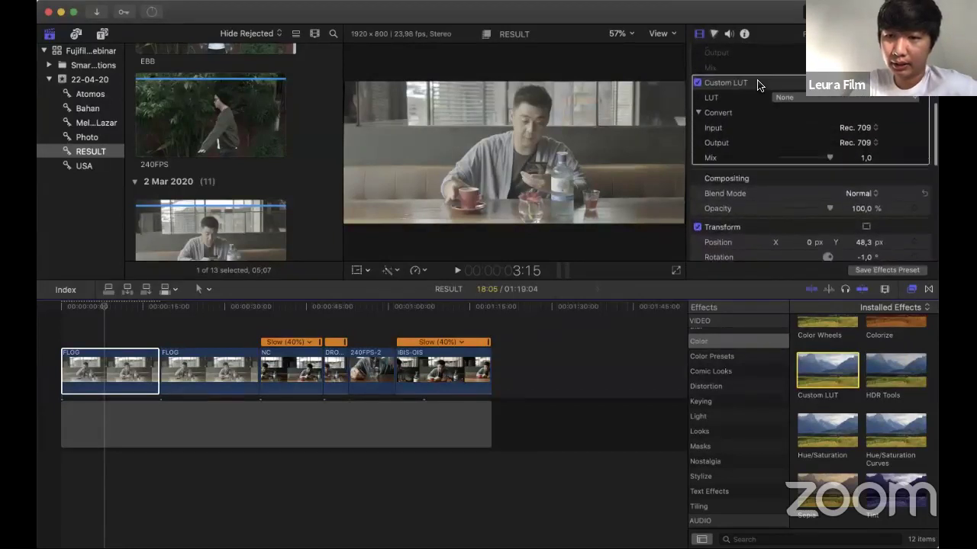
Import the X-T4 F-Log LUT files as custom LUTs and check them in the effect's LUT choices
click(790, 76)
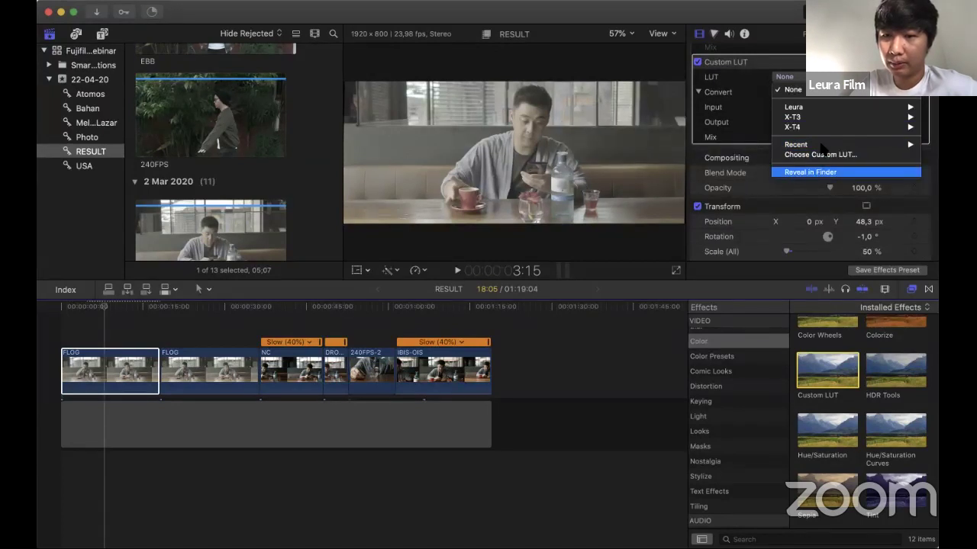
mouse_move(818, 148)
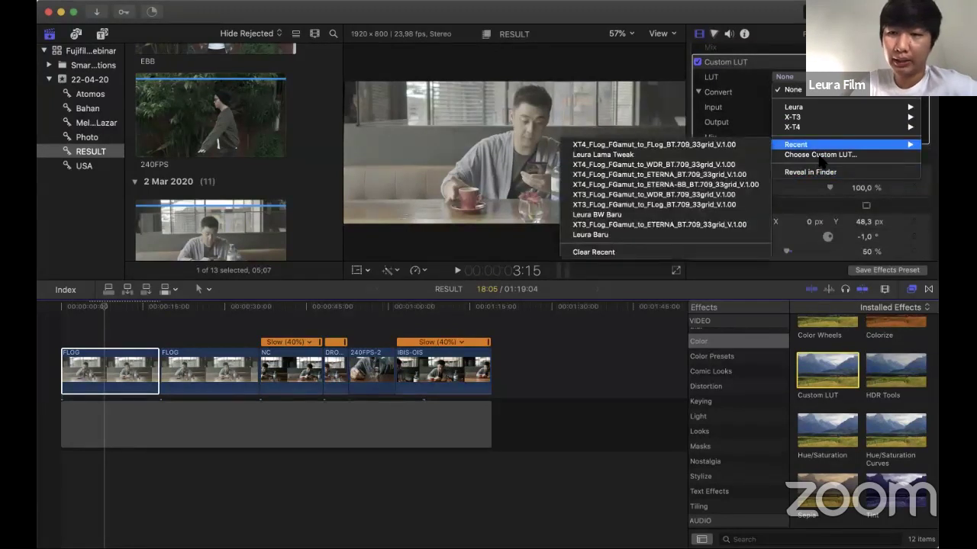
click(820, 155)
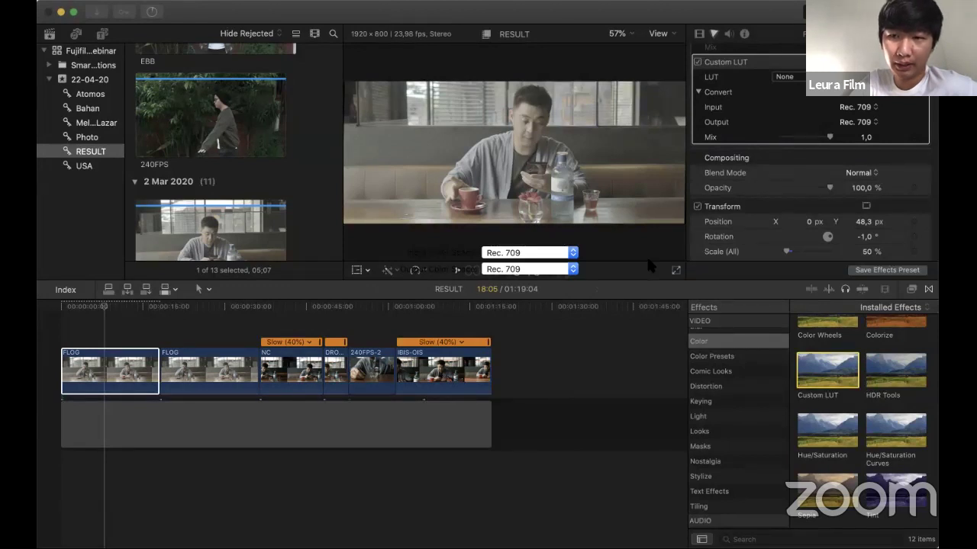
click(705, 293)
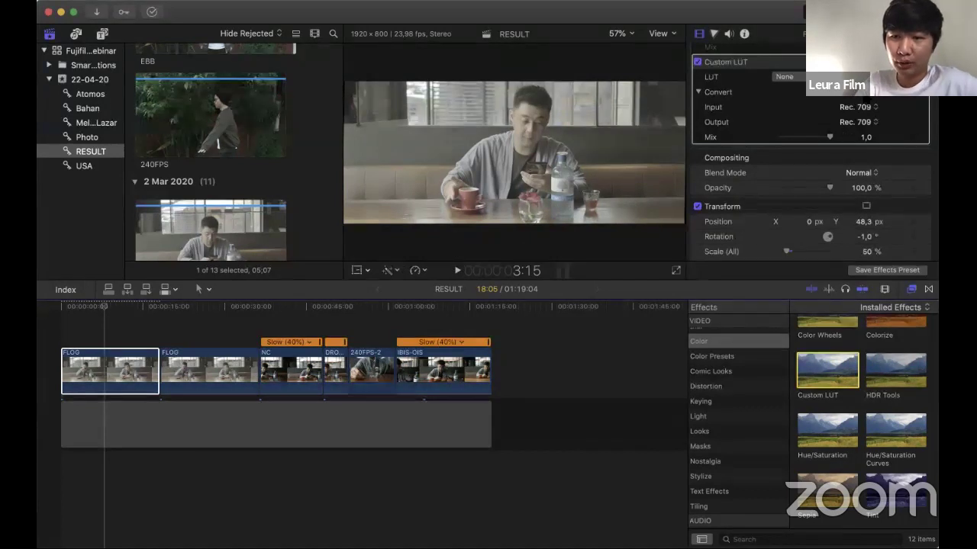
click(786, 76)
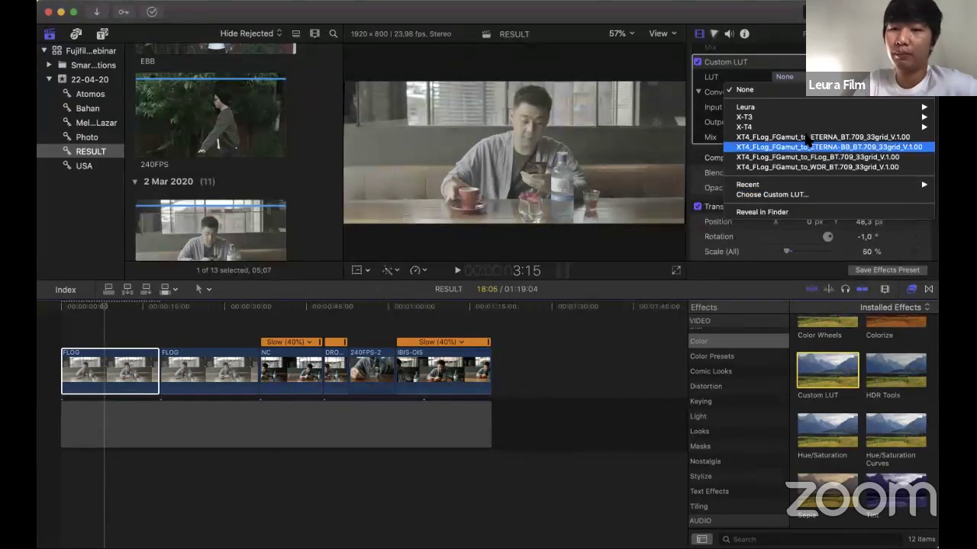
click(776, 66)
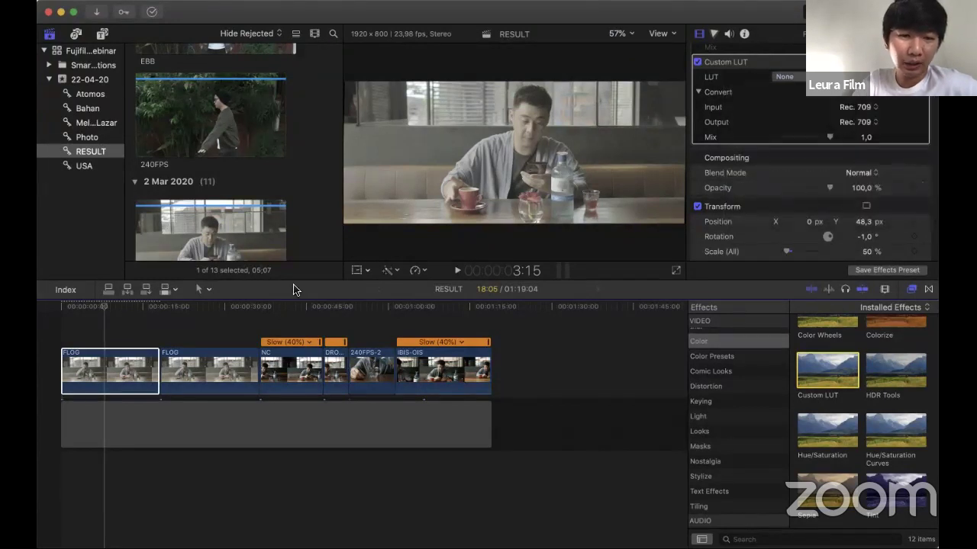
Hide the browser and set the first FLOG clip's new Custom LUT to XT4_FLog_FGamut_to_ETERNA_BT.709_33grid_V.1.00
click(99, 366)
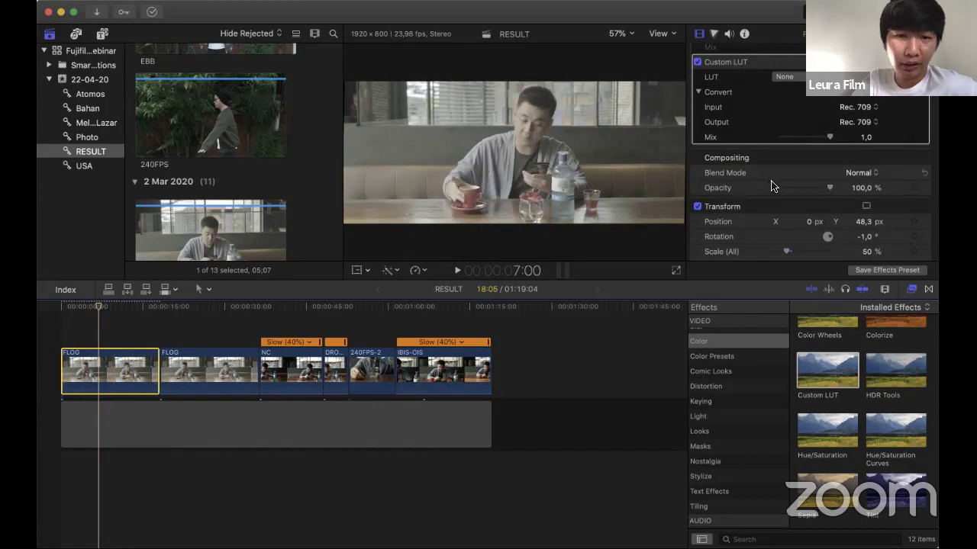
scroll(771, 185, down, 2)
scroll(771, 184, up, 2)
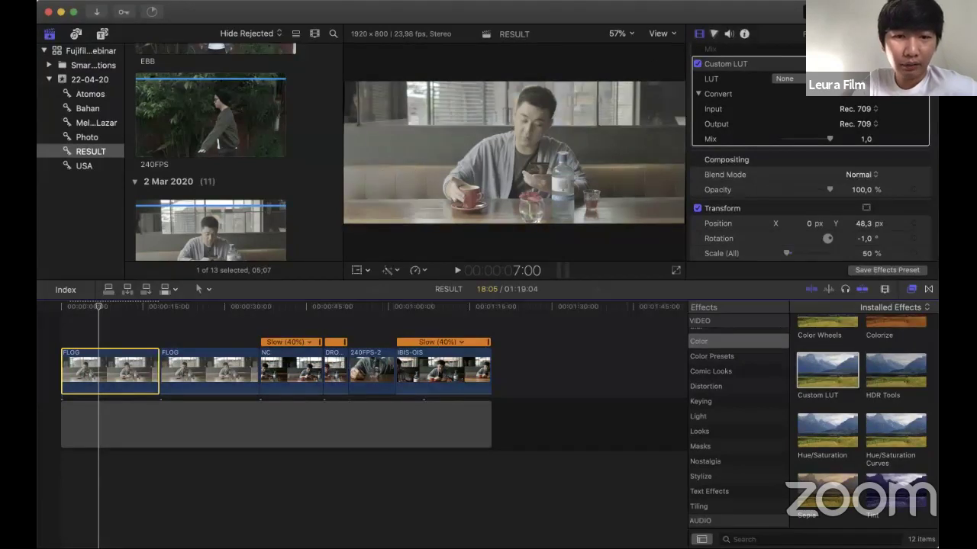
key(ctrl+super+1)
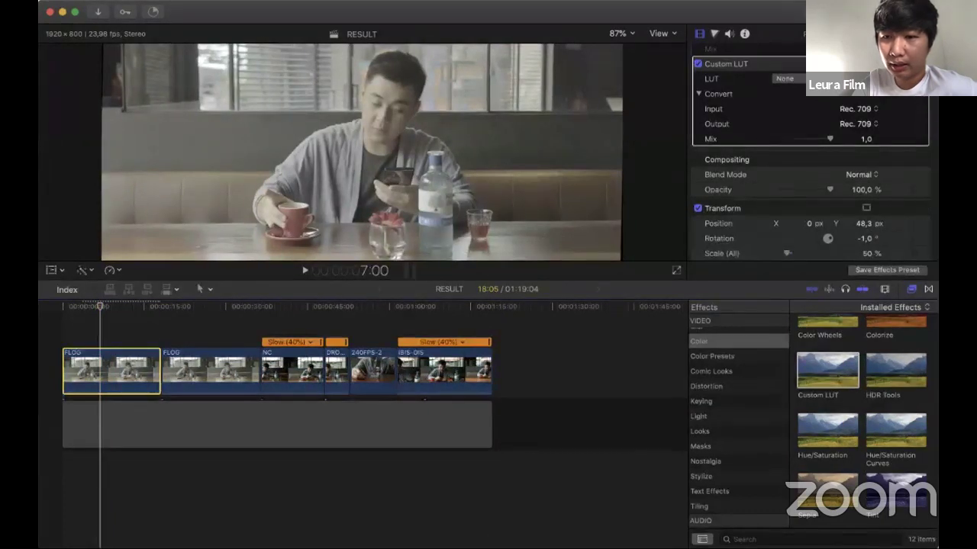
click(784, 79)
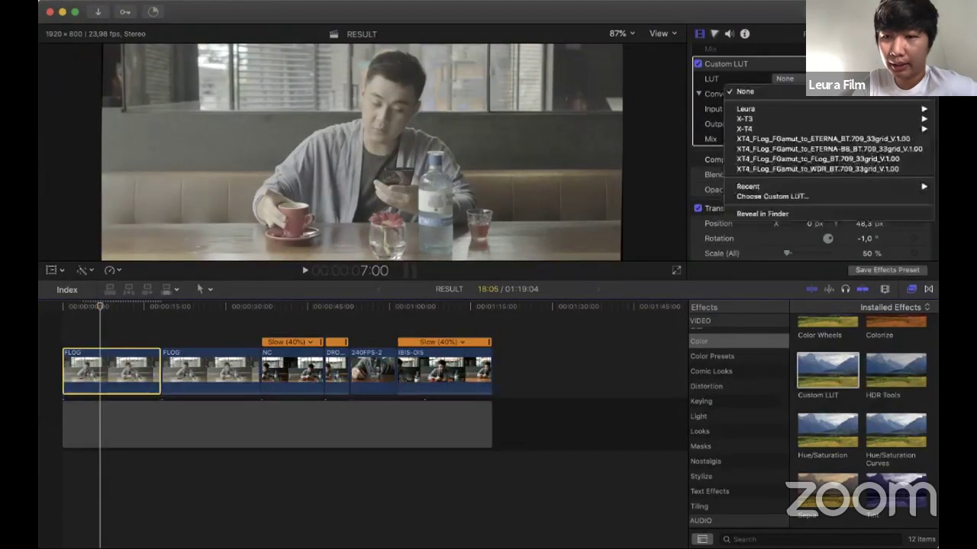
click(897, 138)
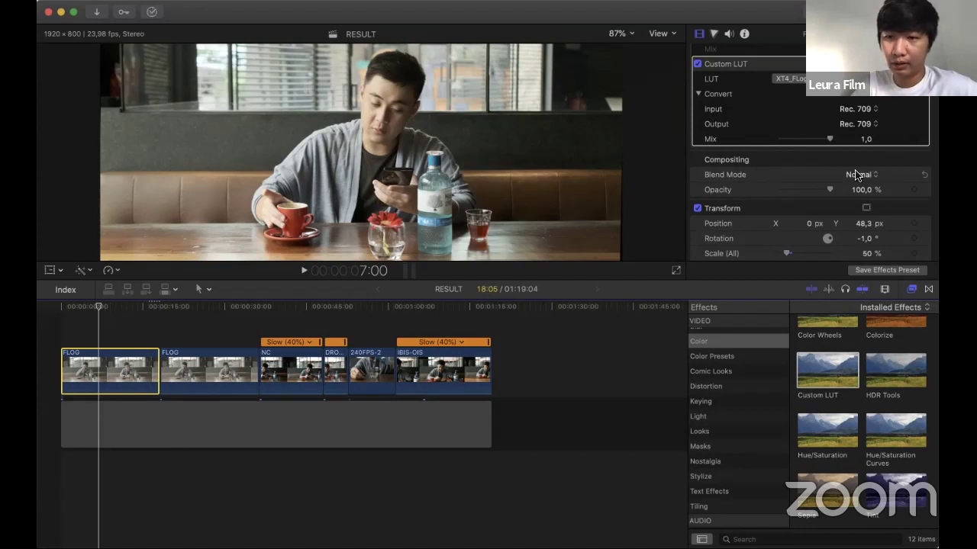
Add a Color Wheels correction to the first FLOG clip and slightly lower its shadows brightness
key(super+6)
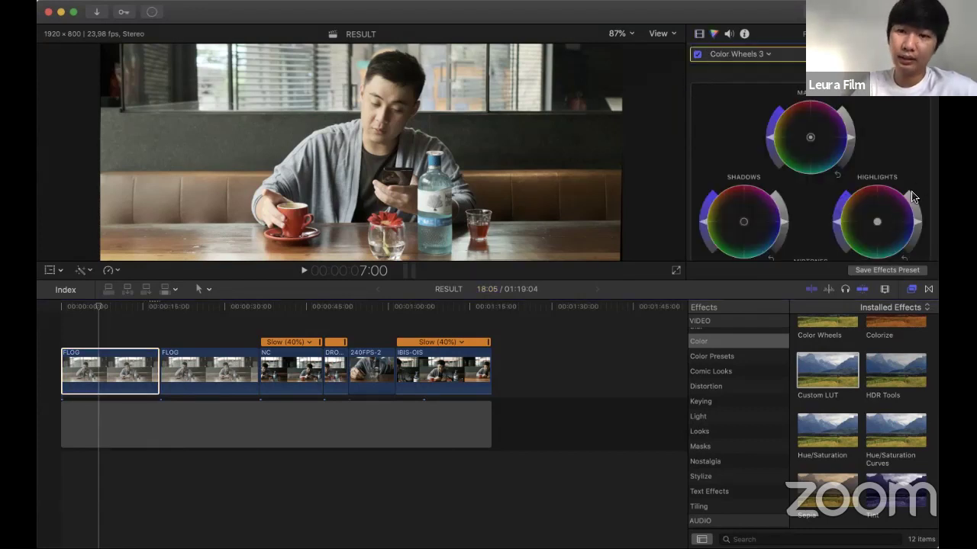
scroll(892, 220, down, 3)
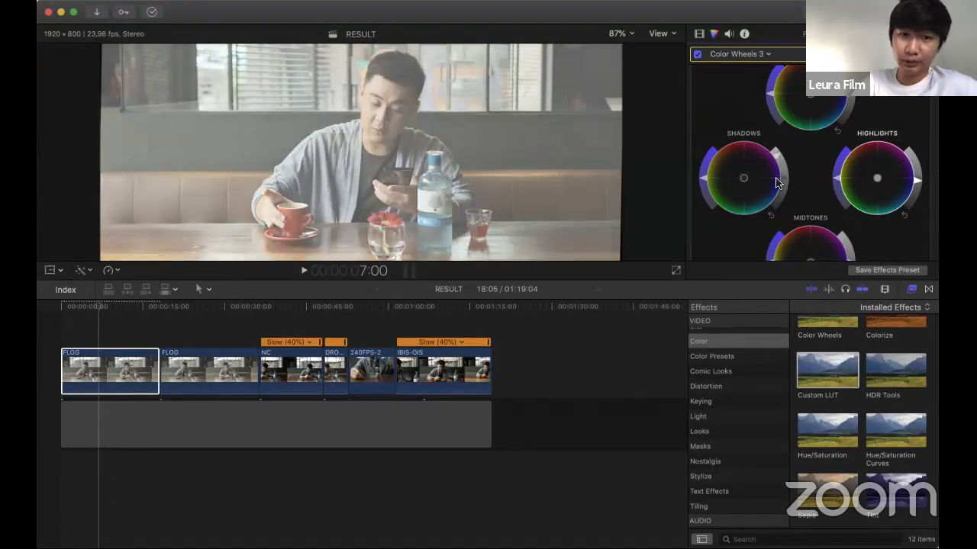
mouse_move(777, 189)
mouse_down()
mouse_move(775, 201)
mouse_move(781, 189)
mouse_up()
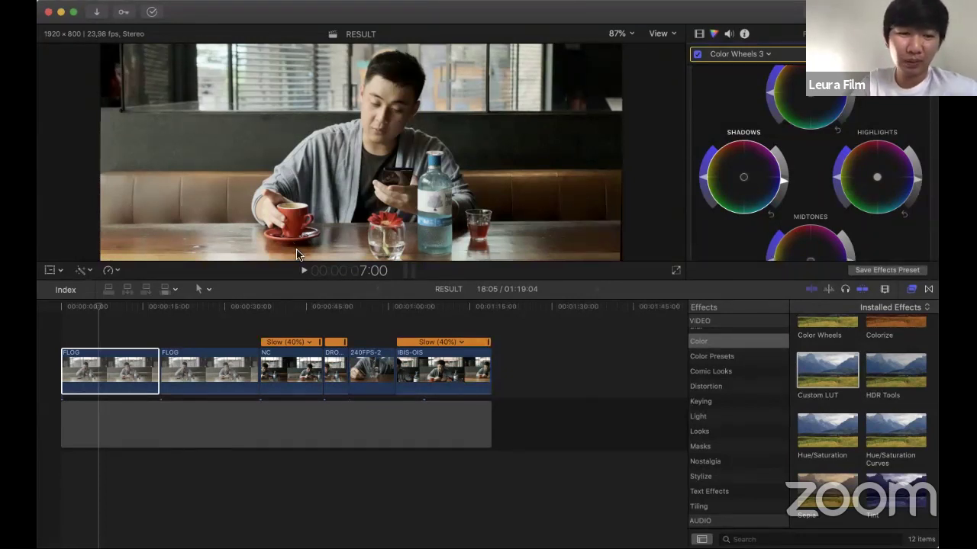
Move the playhead to the second FLOG clip and remove its existing Custom LUT effect
click(102, 314)
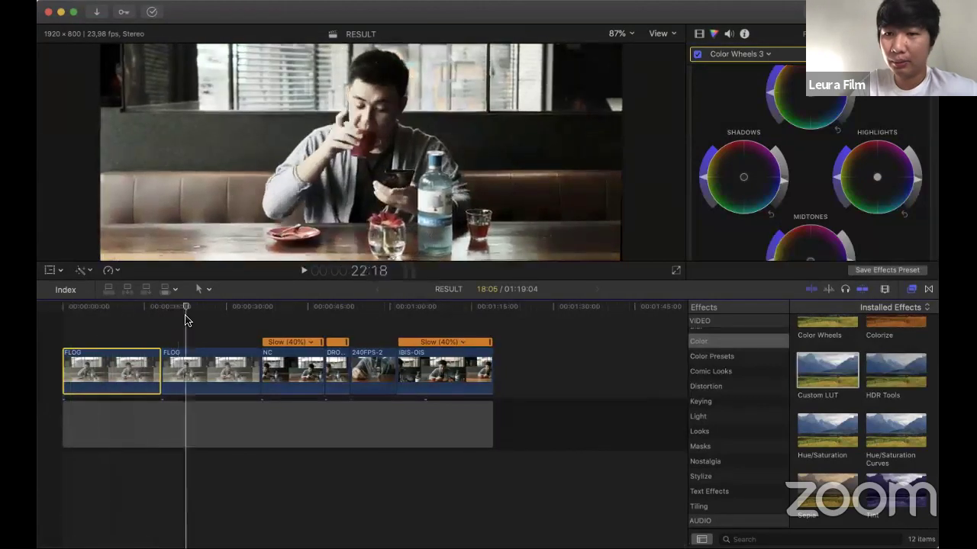
key(space)
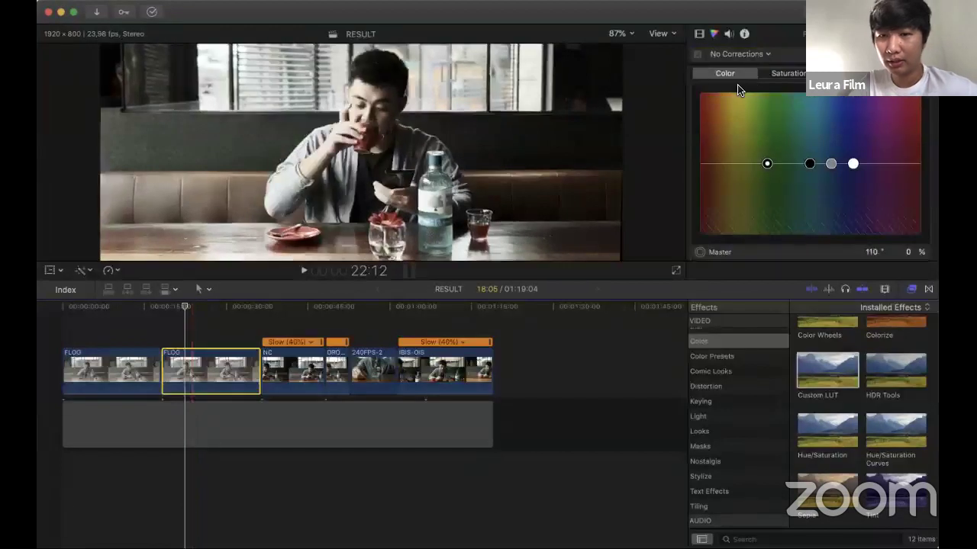
click(699, 34)
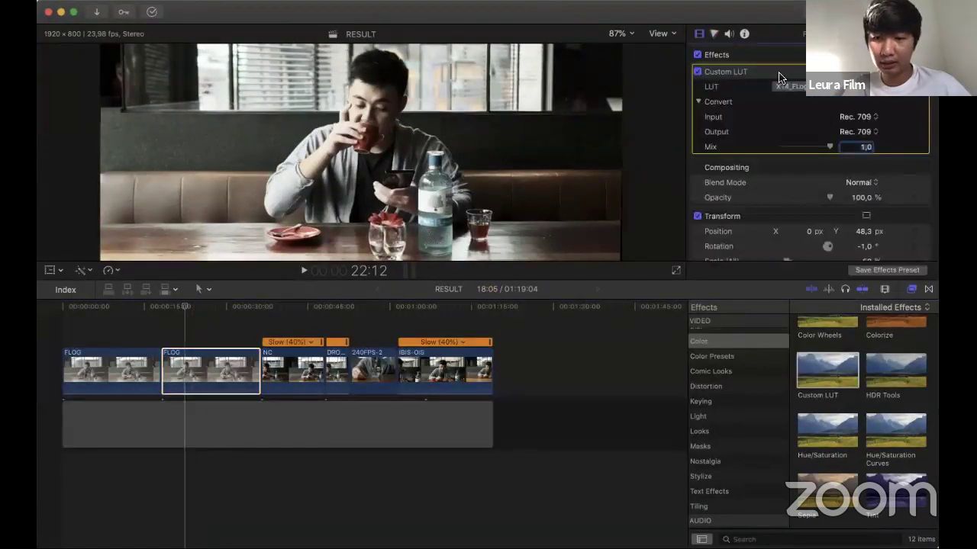
key(BackSpace)
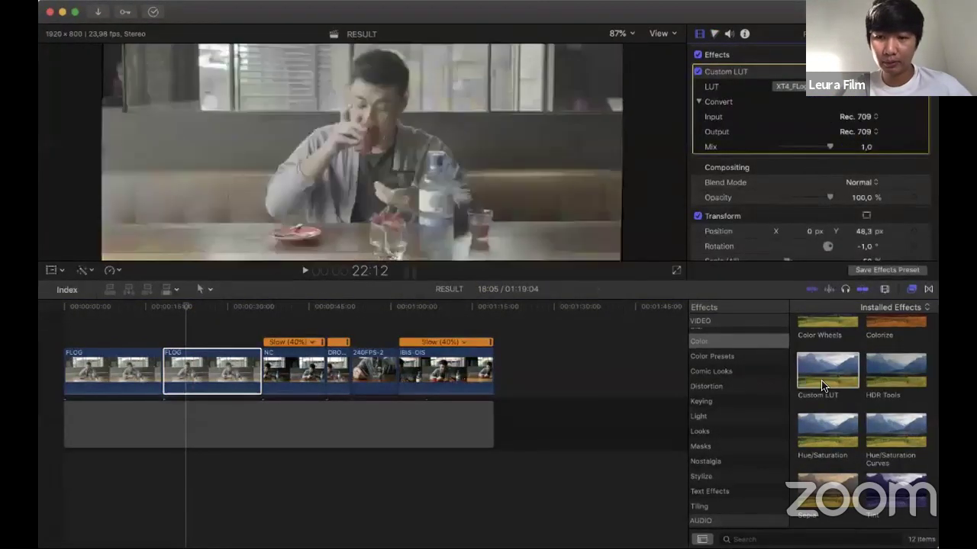
Apply a Custom LUT effect to the second FLOG clip using XT4_FLog_FGamut_to_ETERNA-BB_BT.709_33grid_V.1.00
double_click(828, 381)
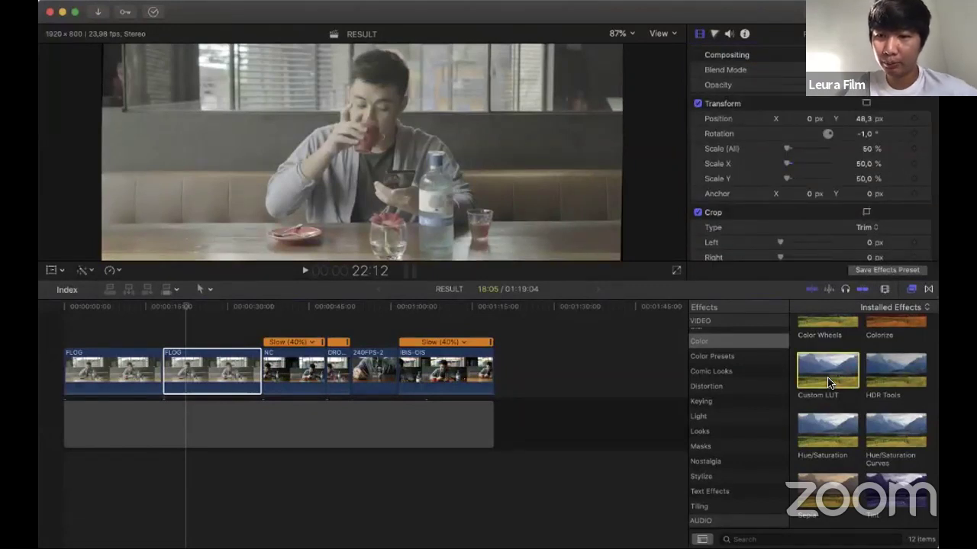
click(842, 92)
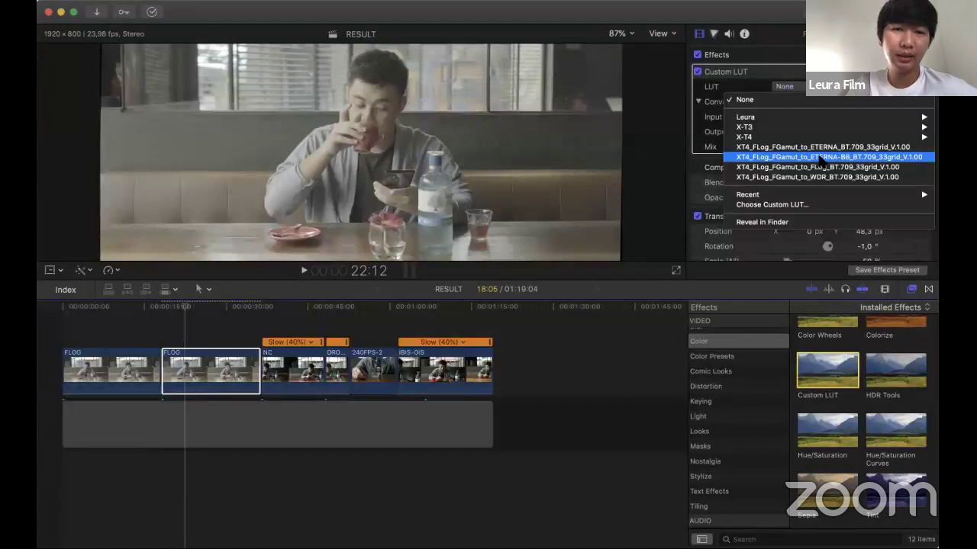
click(820, 157)
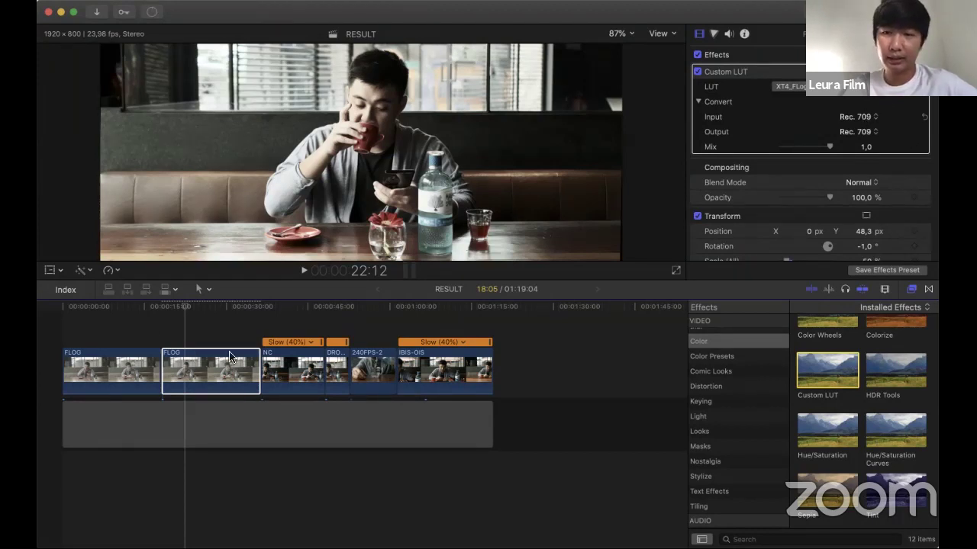
Add a Color Wheels correction to the second FLOG clip and lower its highlights brightness
click(205, 370)
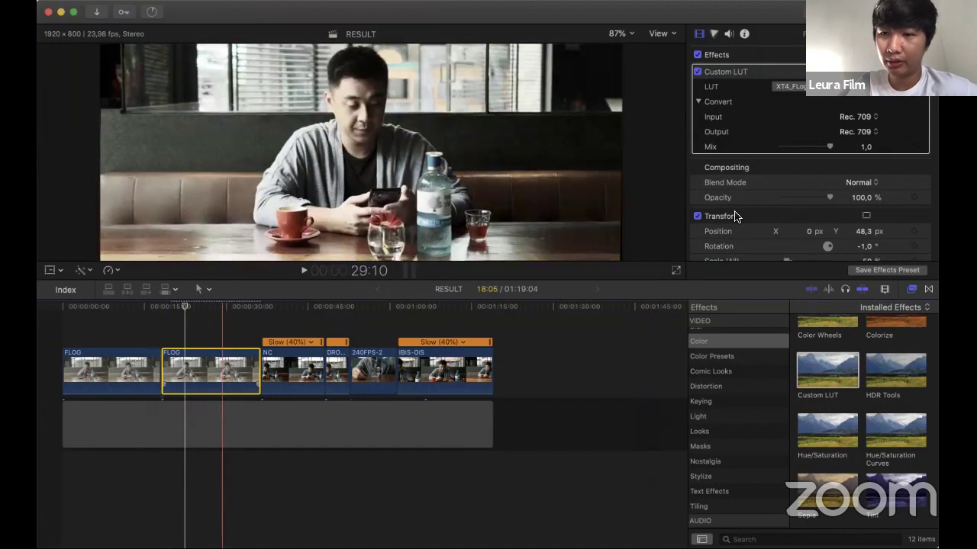
key(super+6)
click(881, 161)
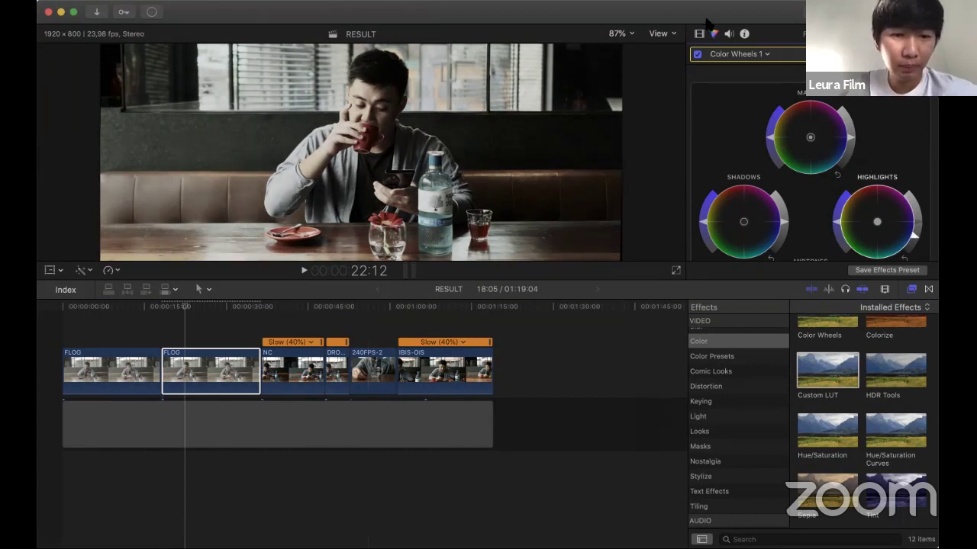
With the video scopes displayed, darken the shadows and brighten the midtones of the second FLOG clip
key(super+7)
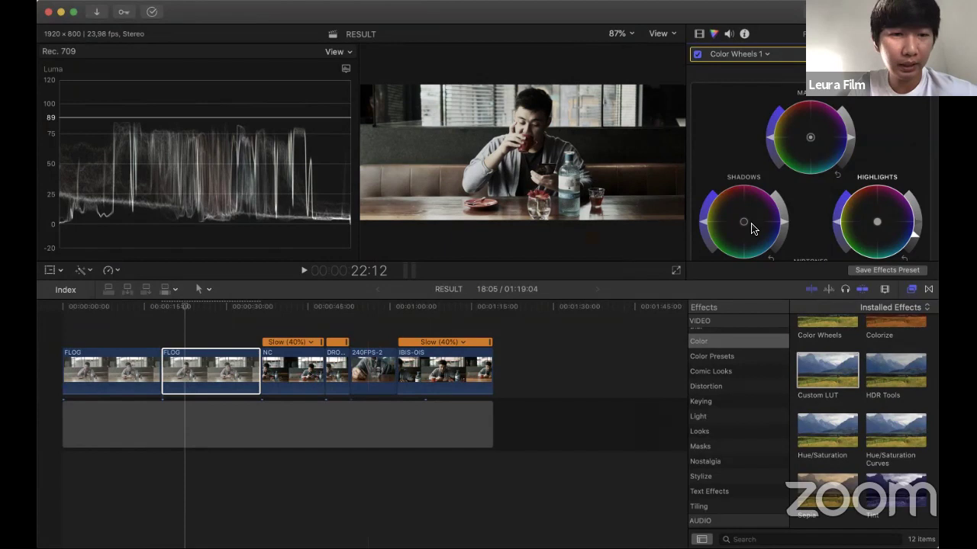
drag(782, 223, 782, 235)
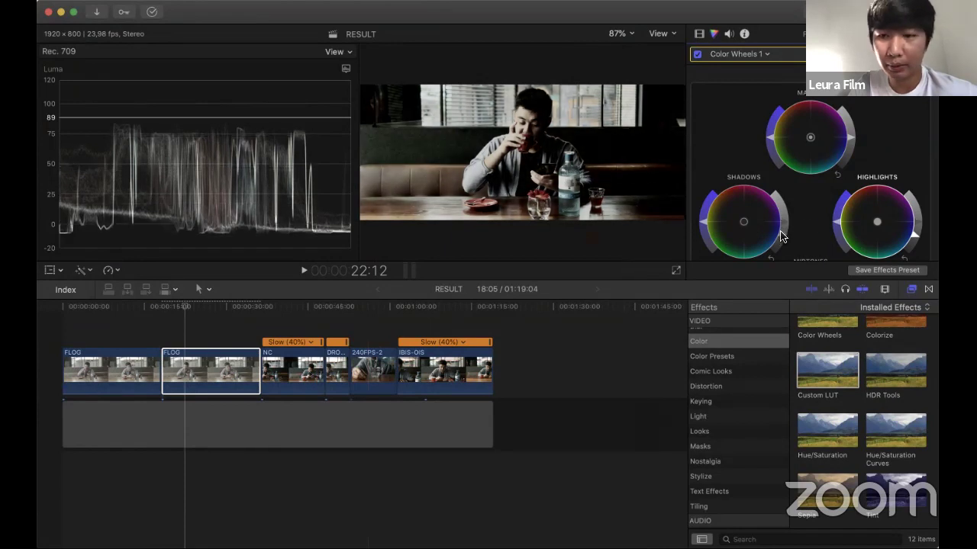
scroll(786, 226, down, 5)
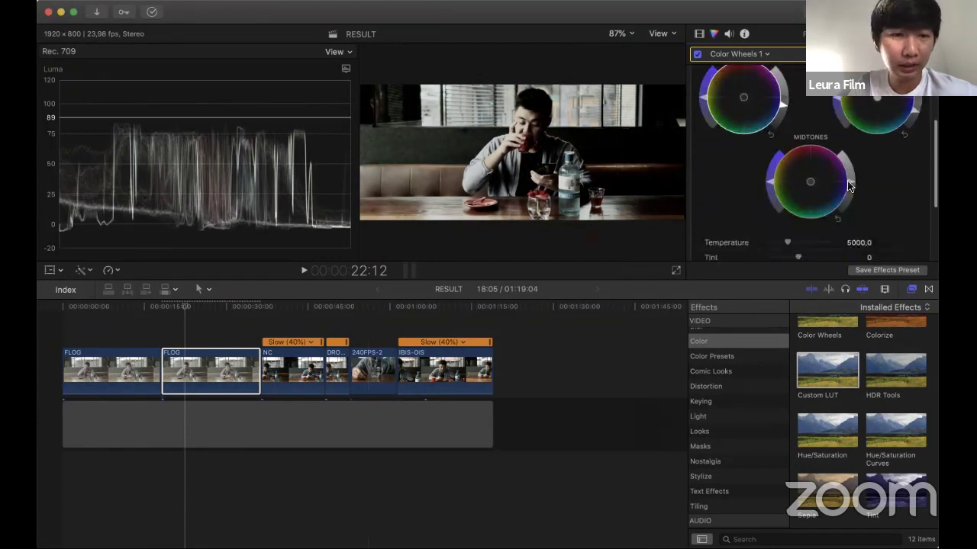
drag(849, 182, 852, 168)
scroll(915, 142, up, 2)
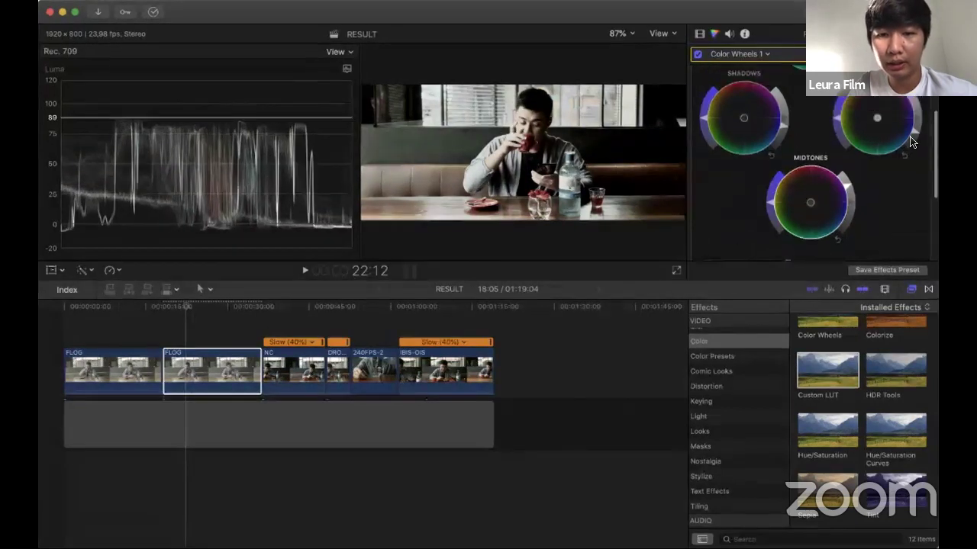
Lower the highlights brightness slightly further and set the Color Wheels temperature to 5326,0 on the second FLOG clip
drag(916, 141, 914, 146)
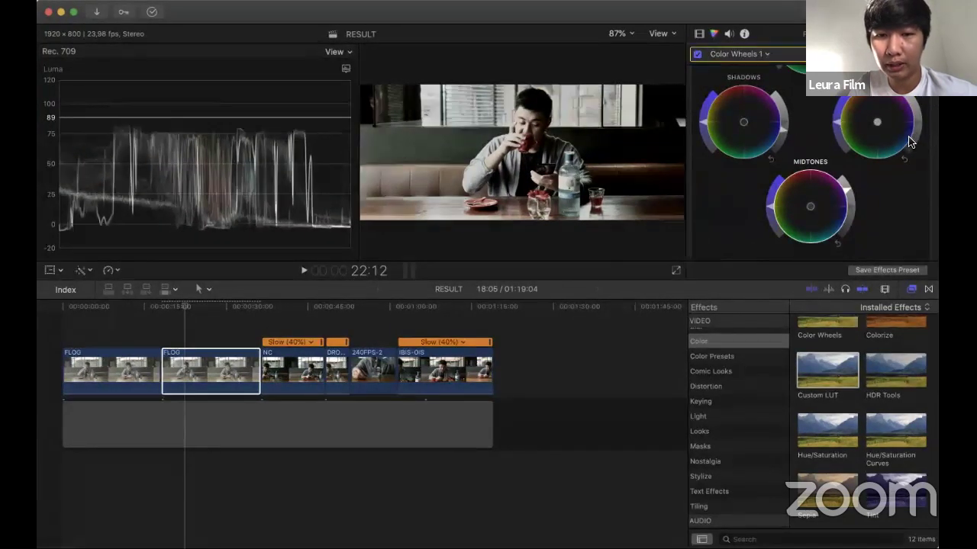
scroll(888, 157, down, 4)
drag(798, 191, 790, 193)
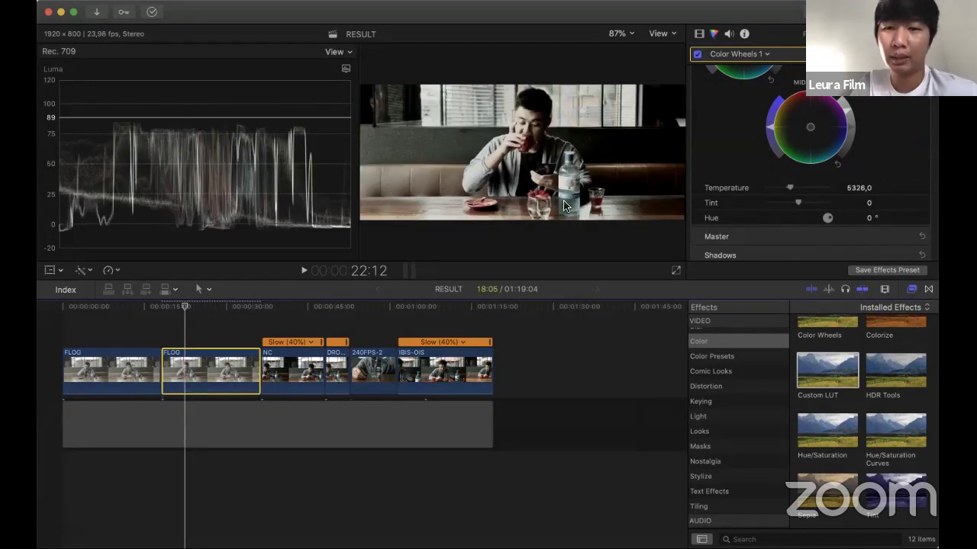
click(465, 169)
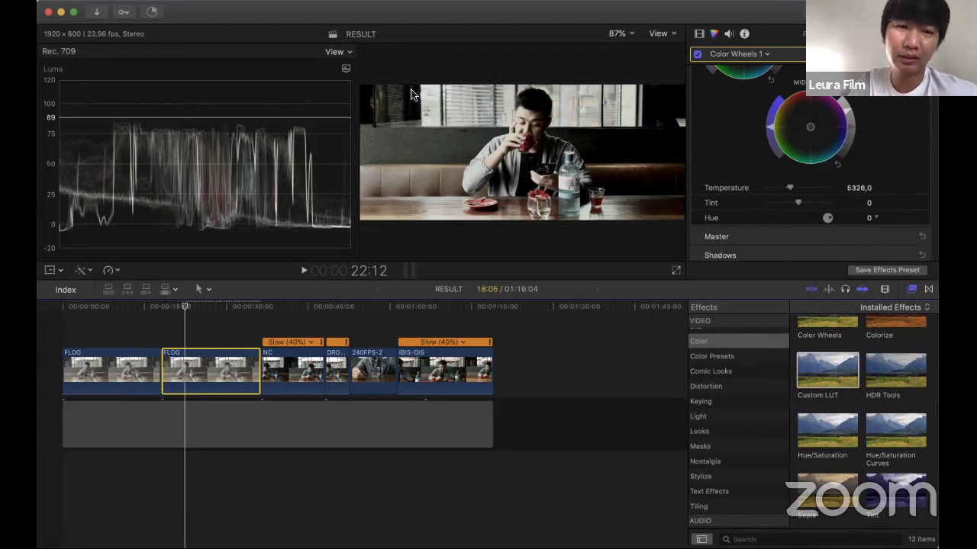
Switch the video scope to Vectorscope to examine the color distribution of the second FLOG clip
click(346, 69)
click(383, 130)
click(338, 51)
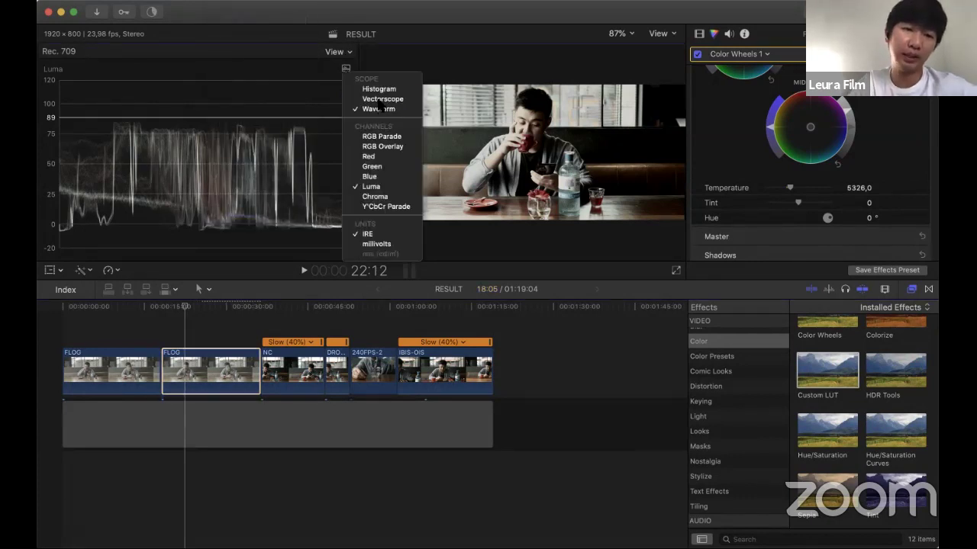
click(366, 97)
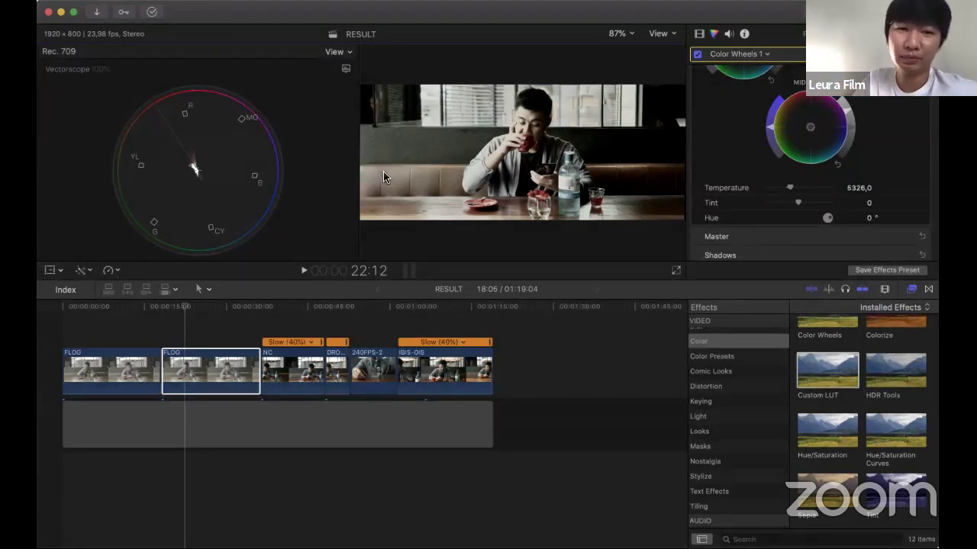
Return the scope to Waveform and hide the video scopes
click(346, 69)
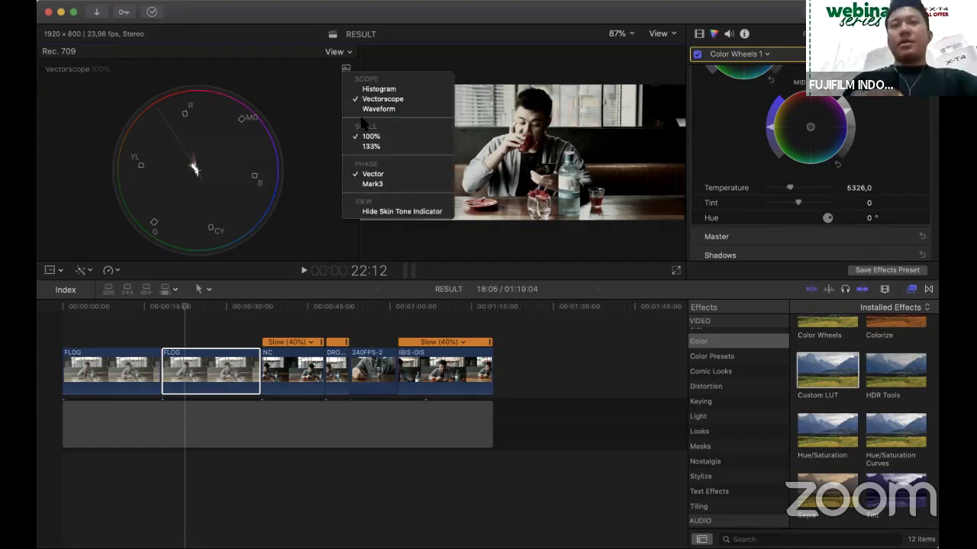
click(374, 109)
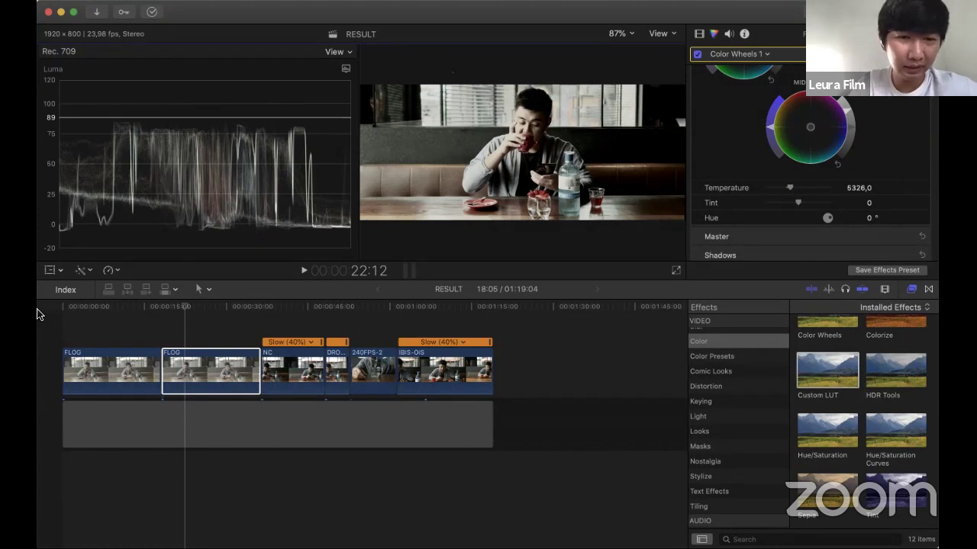
key(super+7)
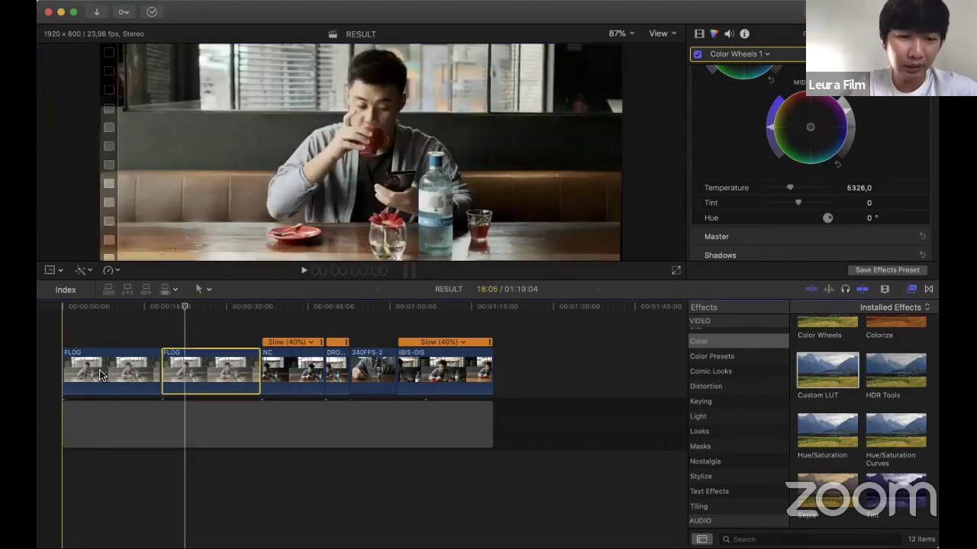
Compare the graded look of the two FLOG clips with a short playback of the NC clip
click(97, 308)
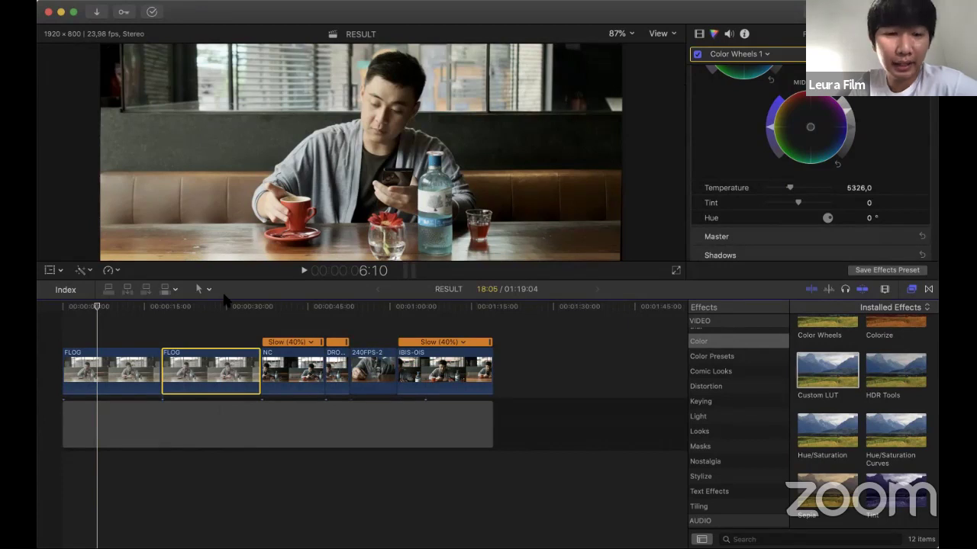
click(265, 309)
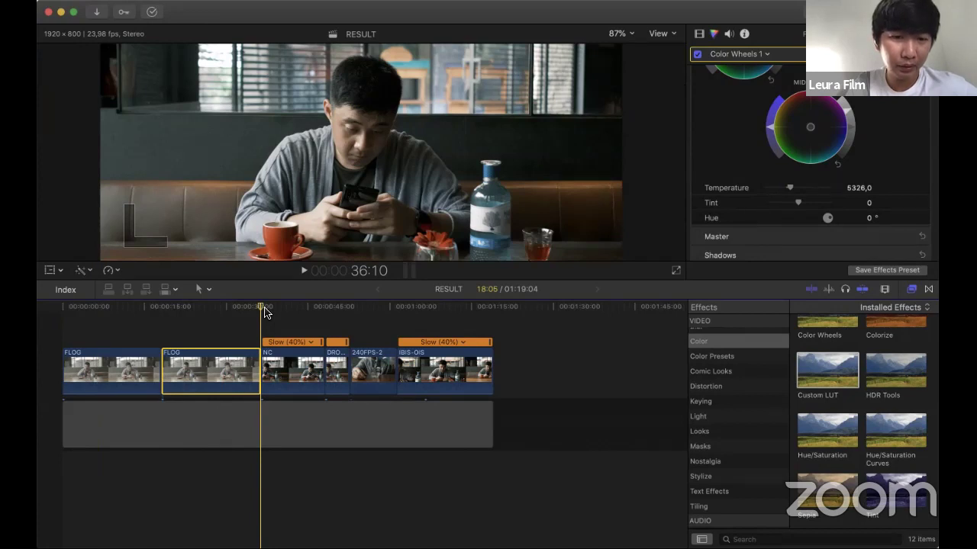
key(space)
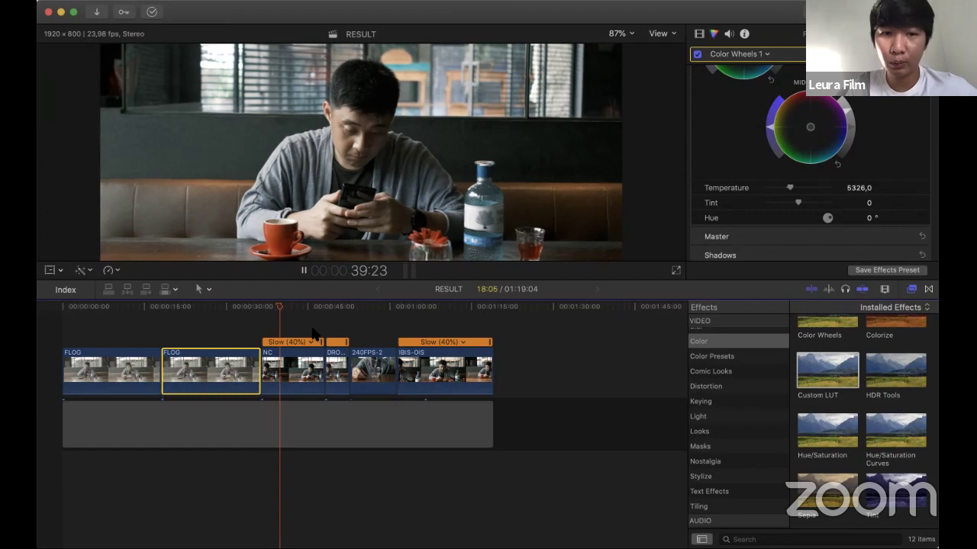
key(space)
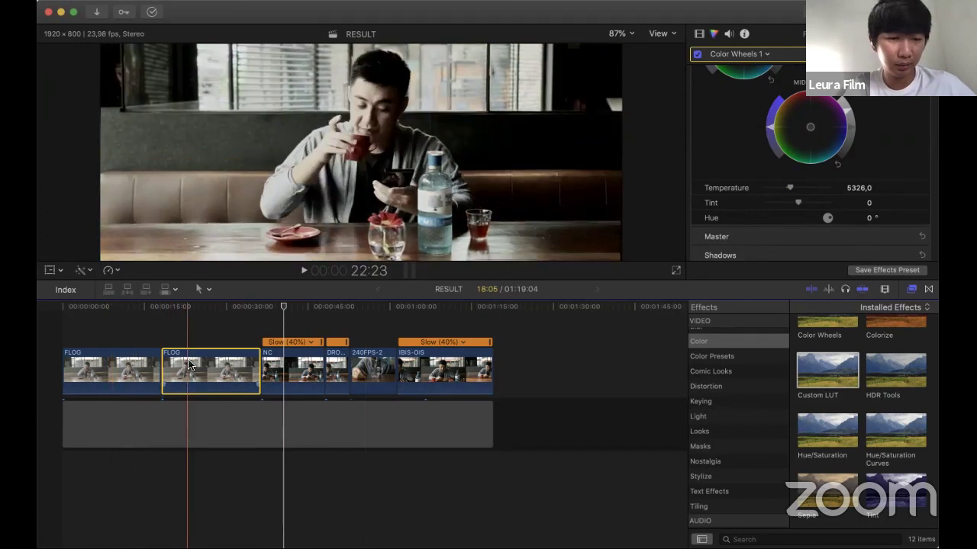
drag(189, 364, 92, 360)
click(216, 371)
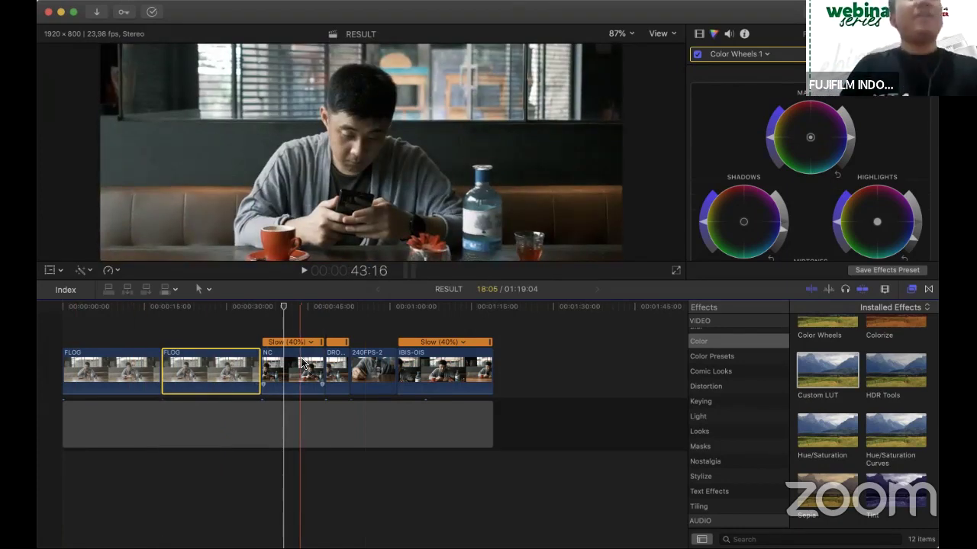
Play the NC clip in several short passes to examine its image against the graded FLOG footage
click(267, 329)
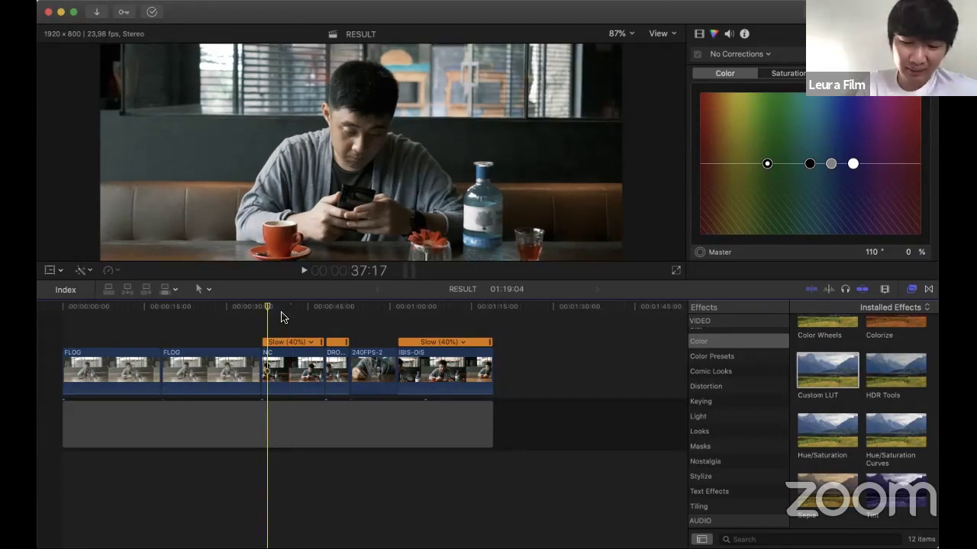
click(283, 309)
click(280, 311)
key(space)
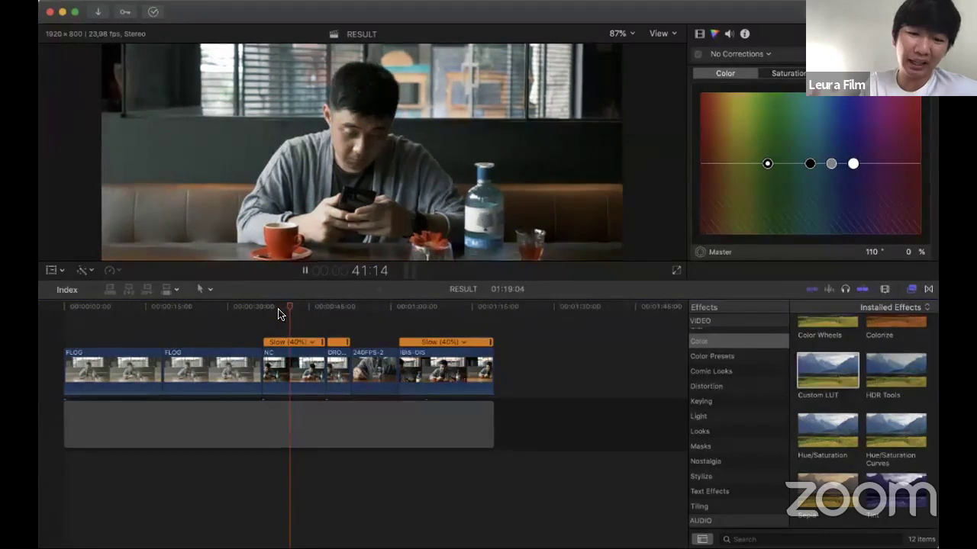
key(space)
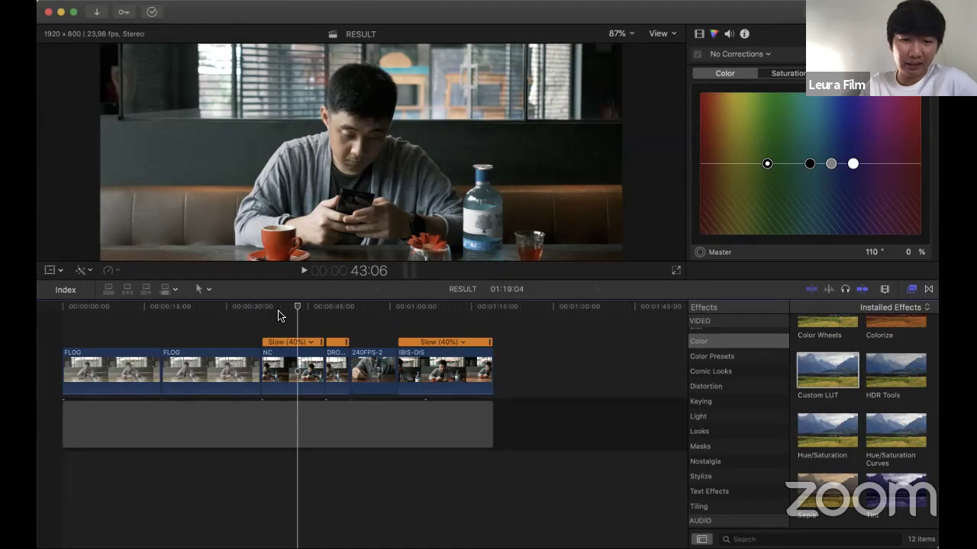
key(space)
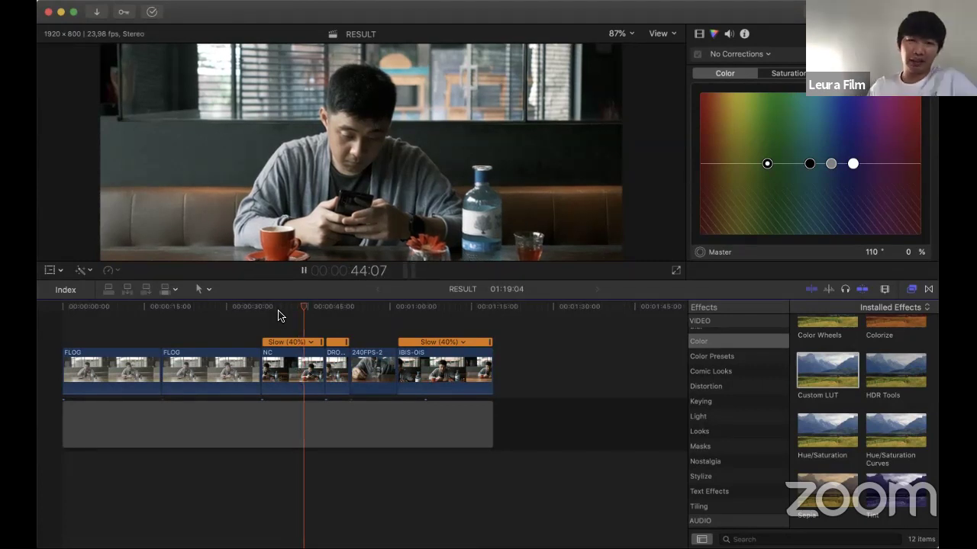
key(space)
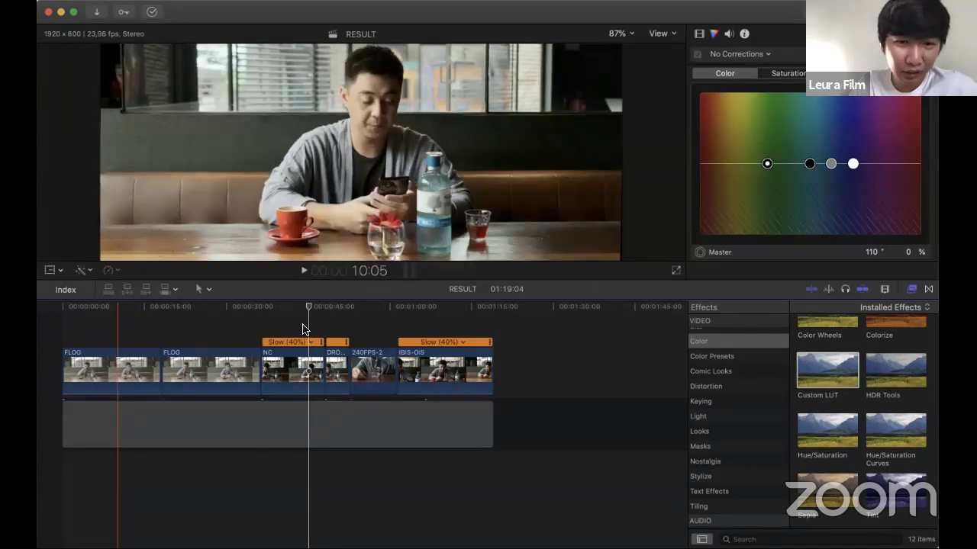
key(space)
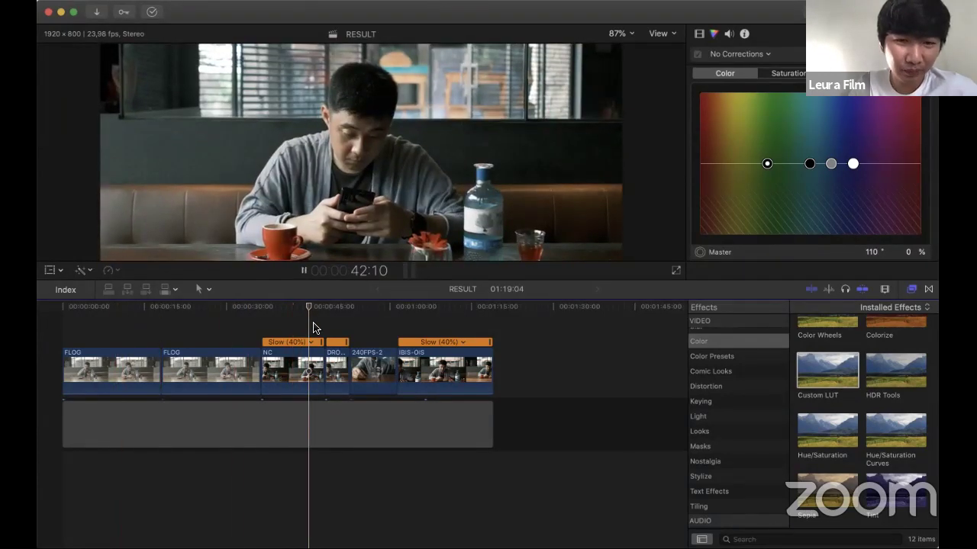
key(space)
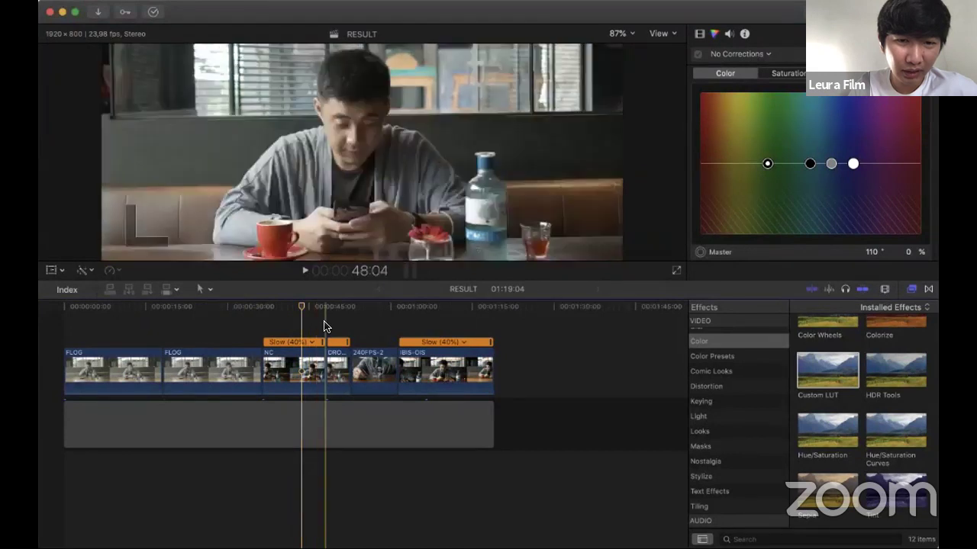
Review the DRO clip by playing its opening, selecting it and scrubbing between its start and end
key(space)
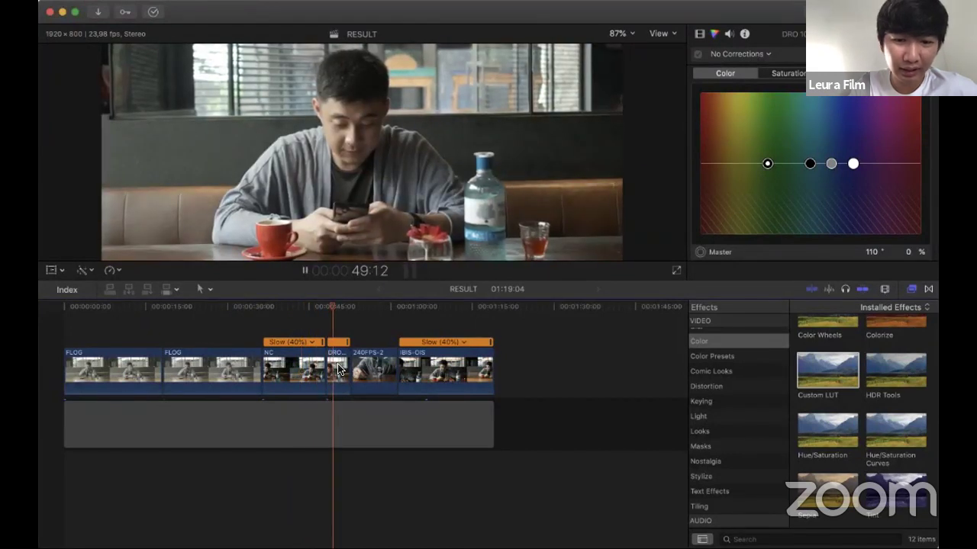
key(space)
click(331, 350)
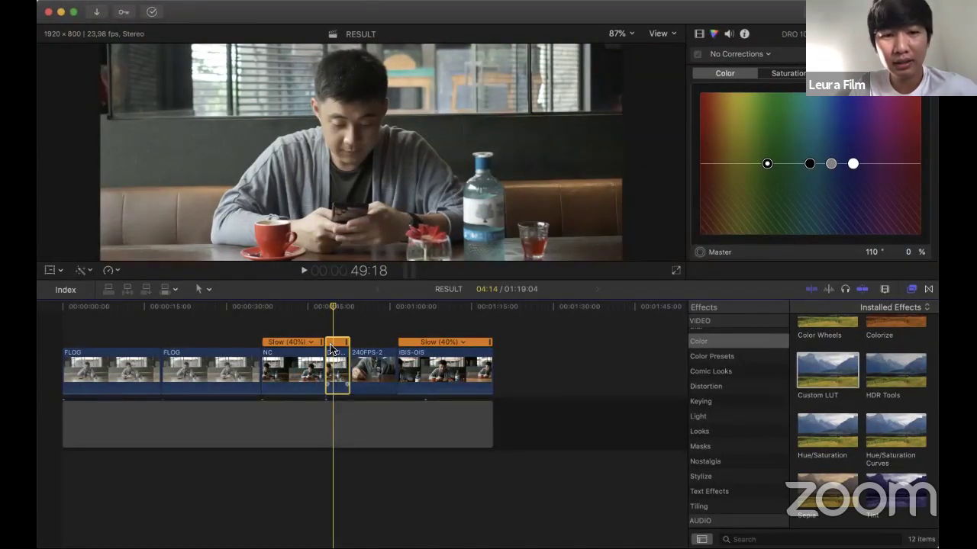
click(324, 313)
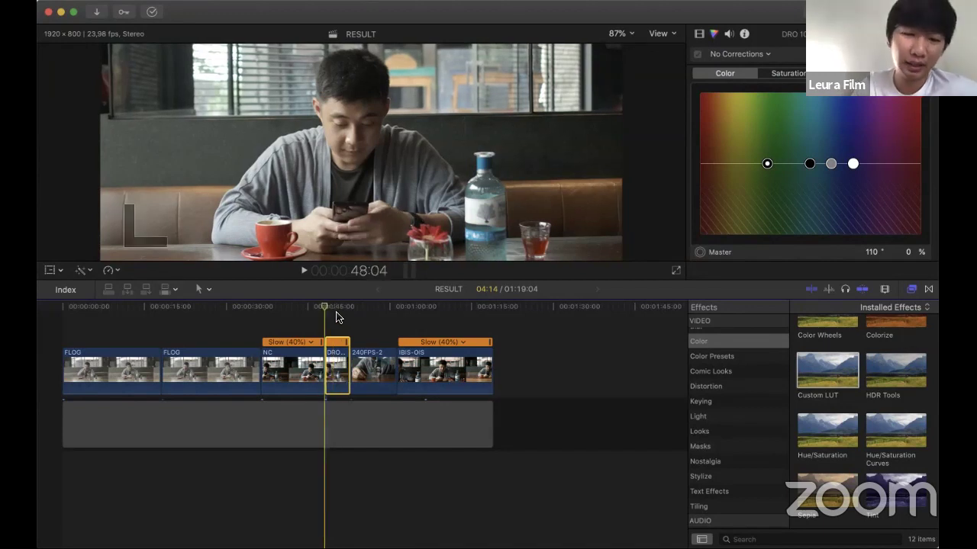
click(337, 313)
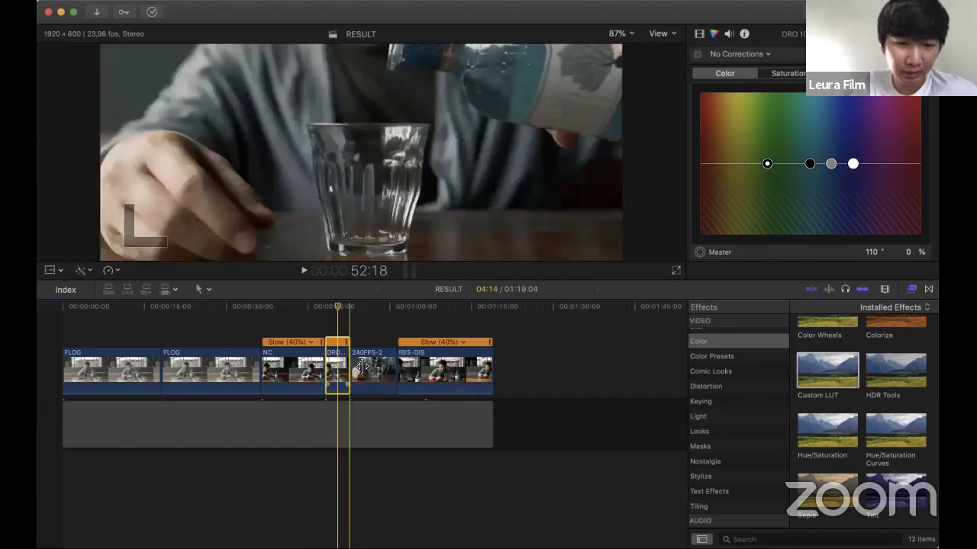
drag(362, 367, 332, 319)
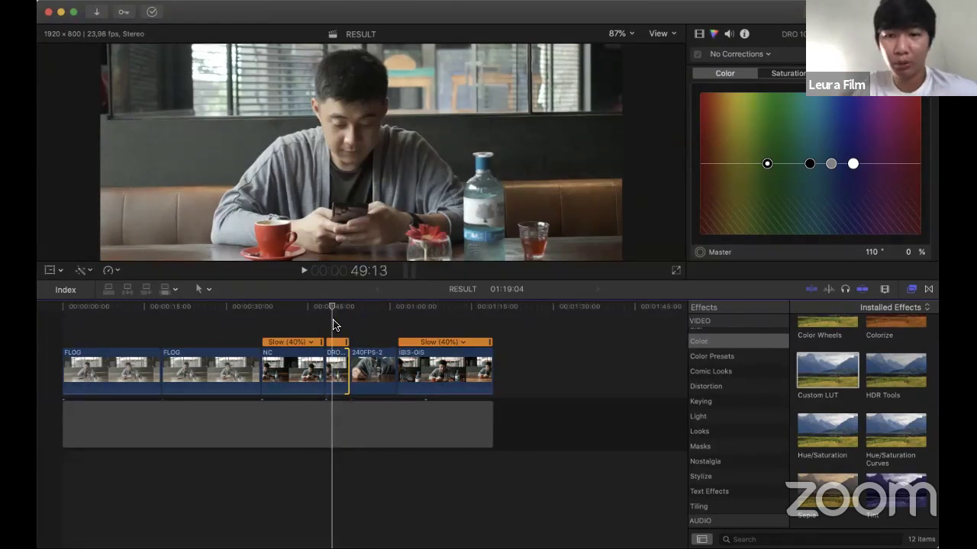
click(332, 364)
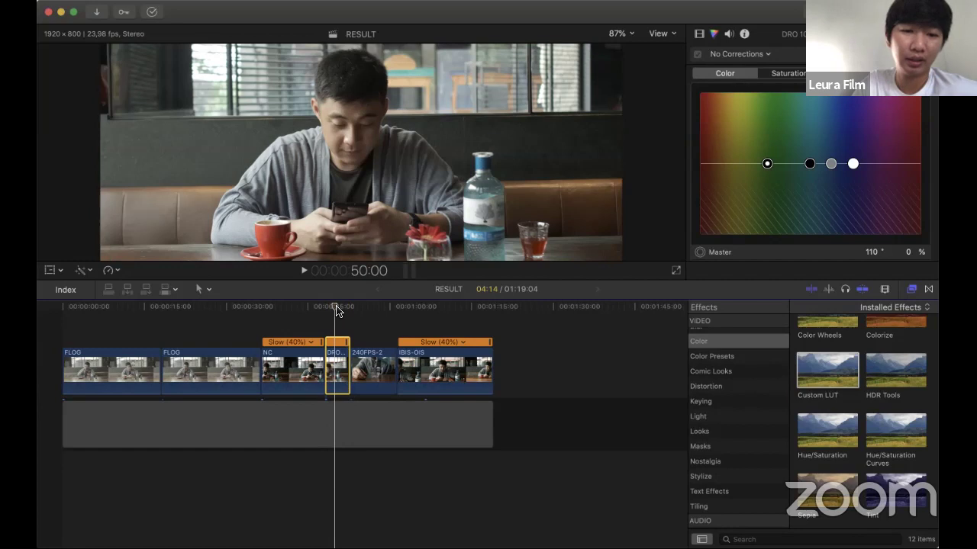
drag(339, 313, 354, 316)
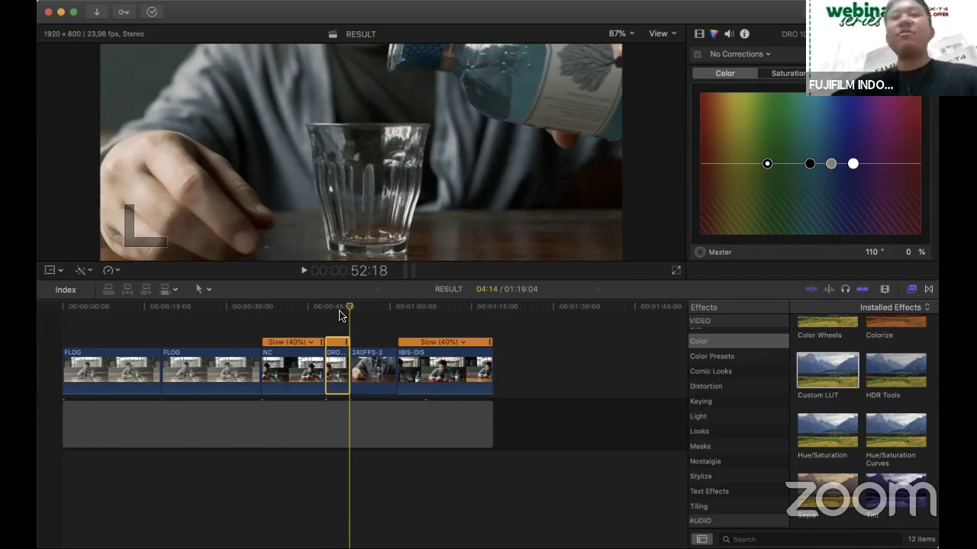
click(339, 313)
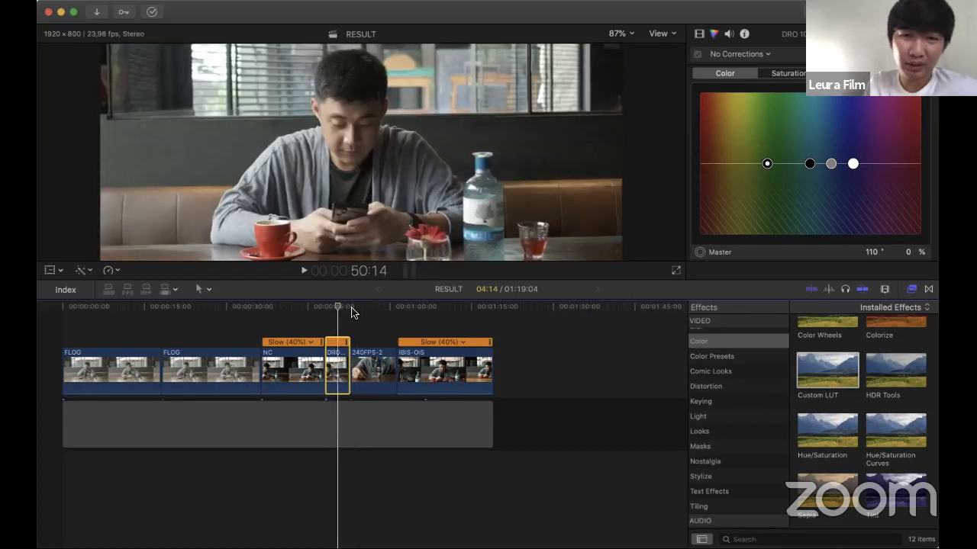
Play the 240FPS-2 clip from its start to review the slow-motion footage
click(351, 307)
key(space)
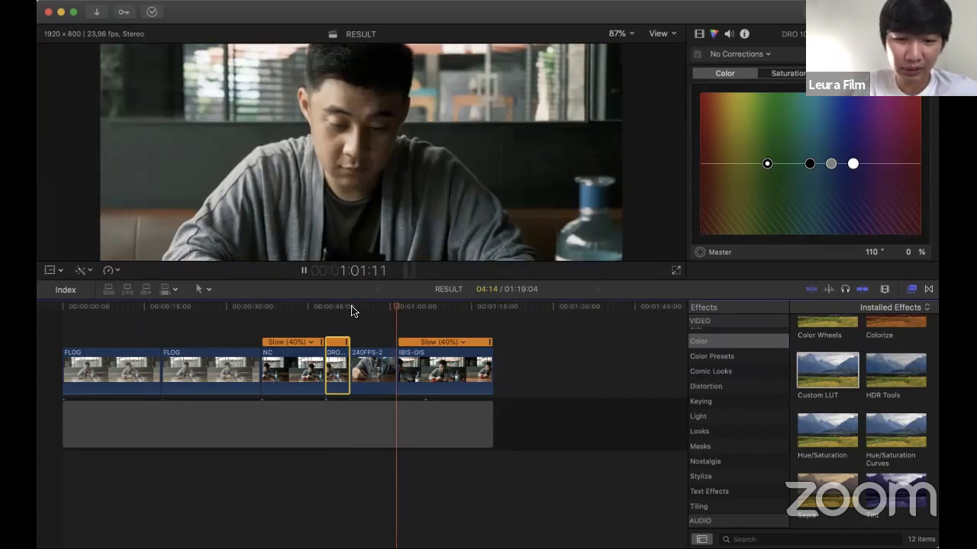
key(space)
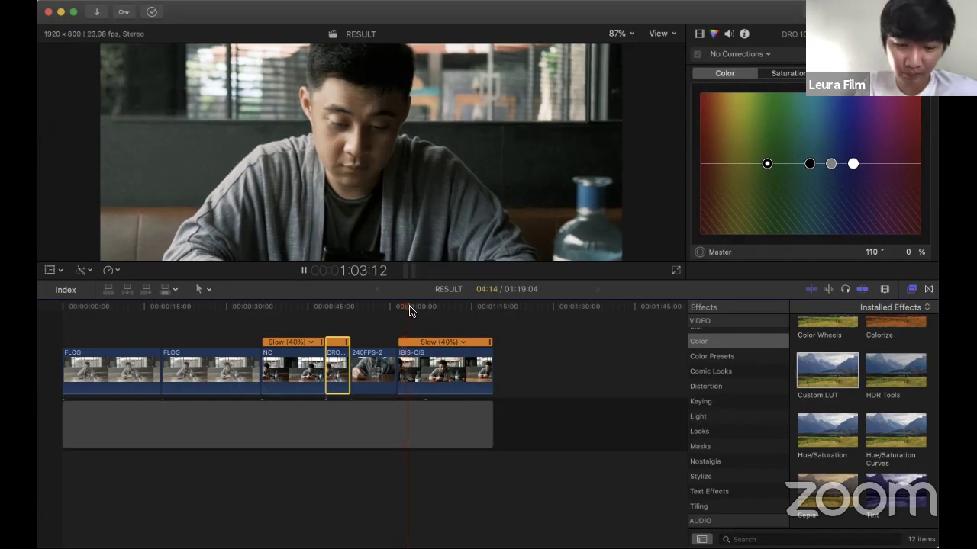
Play the IBIS-OIS clip in sections to examine the camera movement, and show the Video Inspector
drag(421, 309, 420, 309)
key(space)
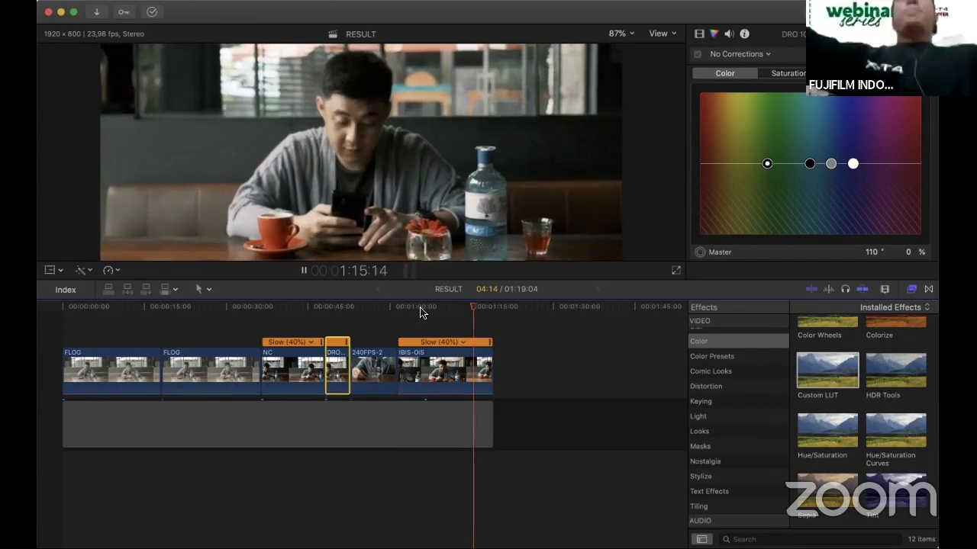
key(space)
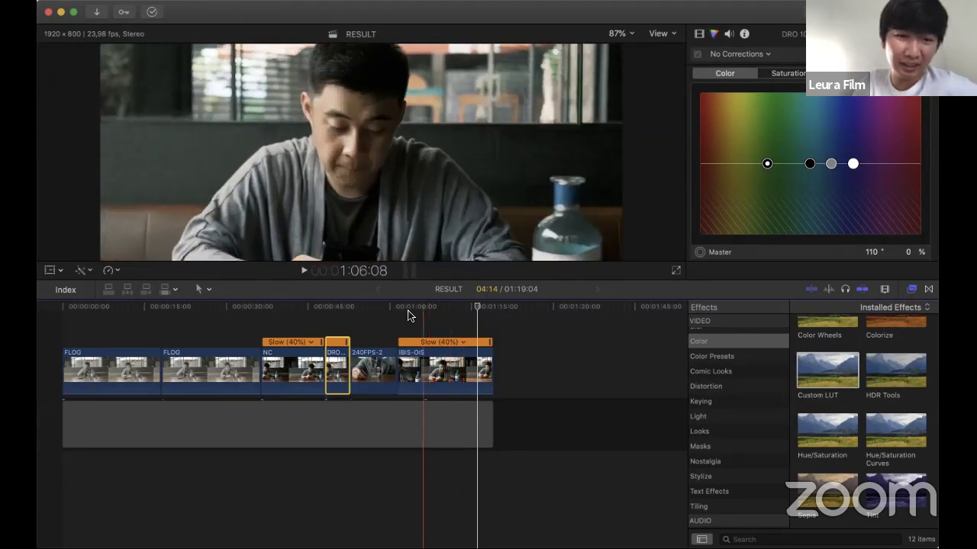
key(space)
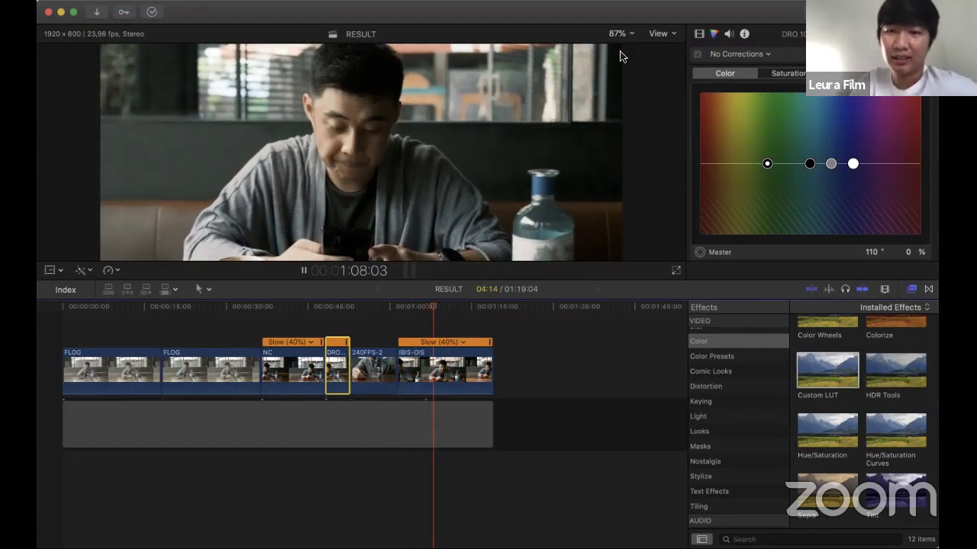
key(space)
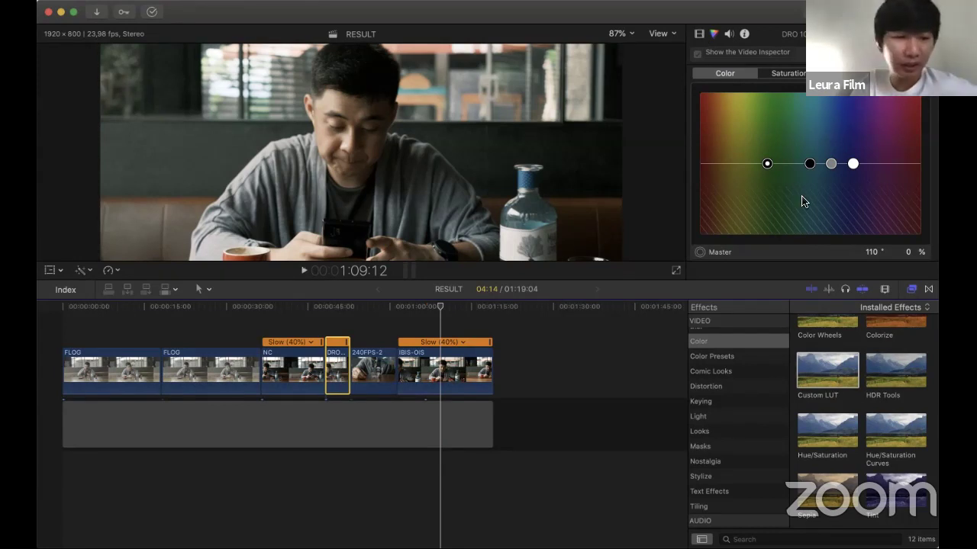
key(ctrl+Tab)
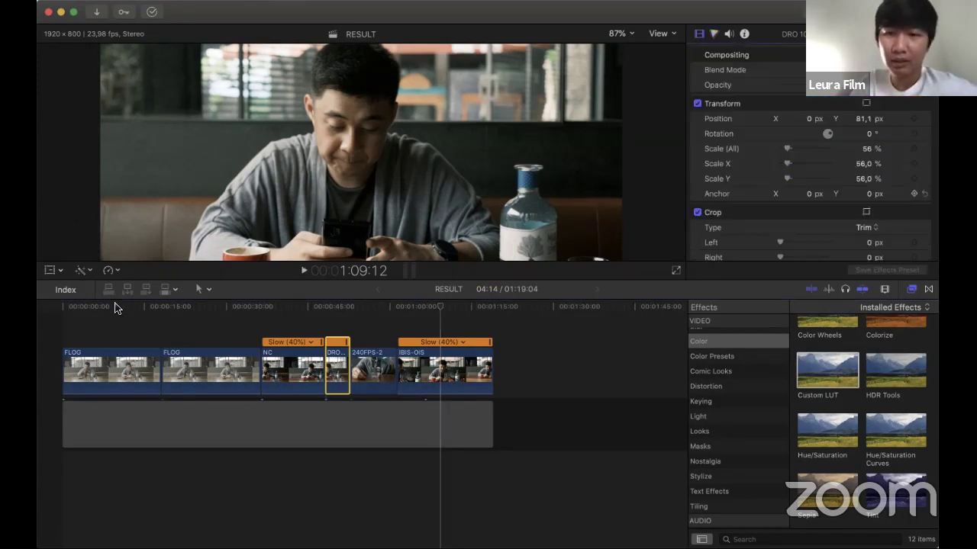
Select the first FLOG clip at 9:13 and compare its grade by switching Color Wheels 1 and Color Wheels 2 on and off
click(114, 325)
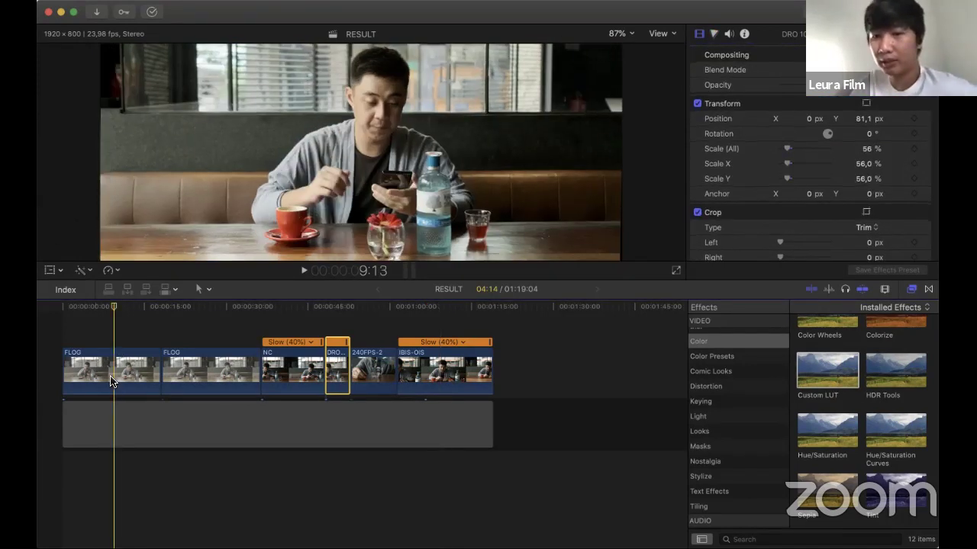
key(c)
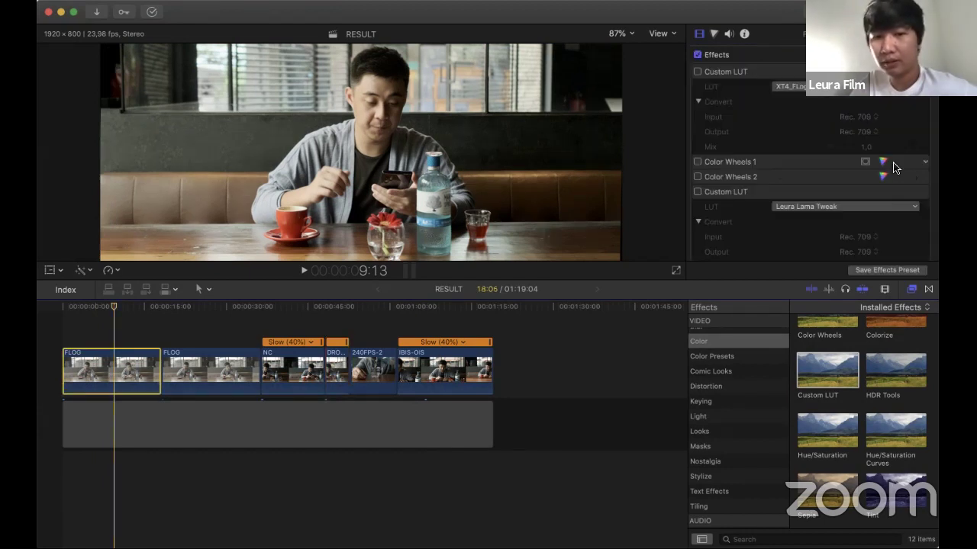
click(697, 162)
click(697, 177)
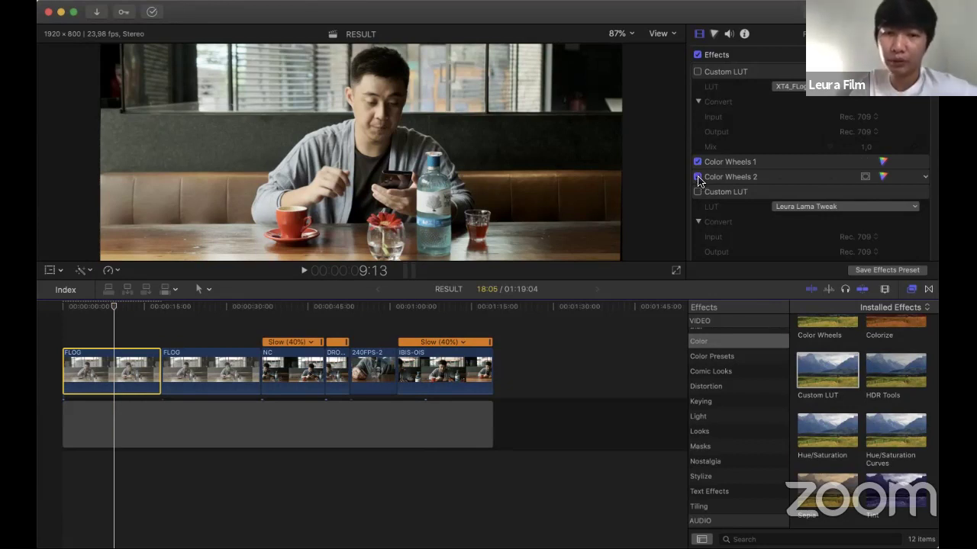
click(696, 162)
click(696, 177)
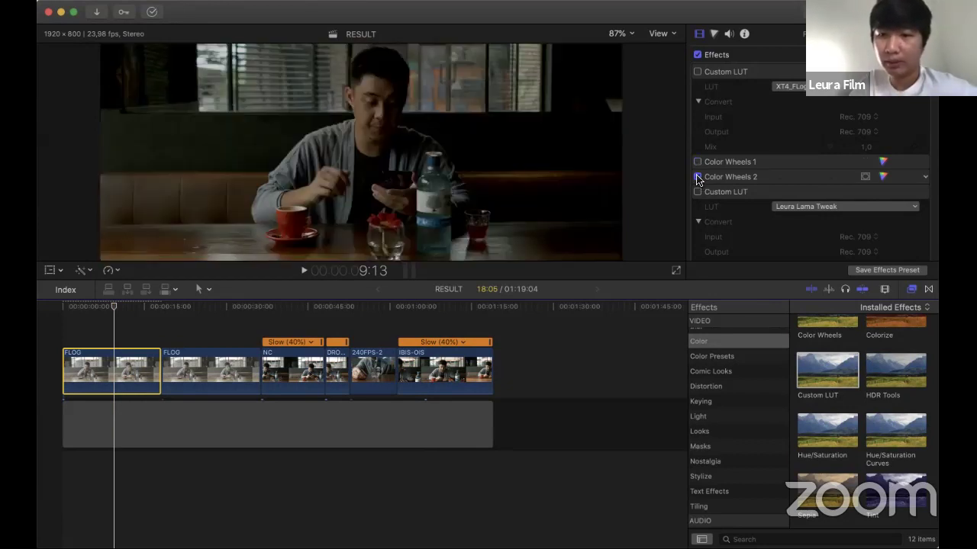
Switch Color Wheels 3 off and back on to compare its effect on the first FLOG clip
scroll(883, 199, down, 5)
scroll(883, 202, down, 3)
click(697, 104)
click(697, 105)
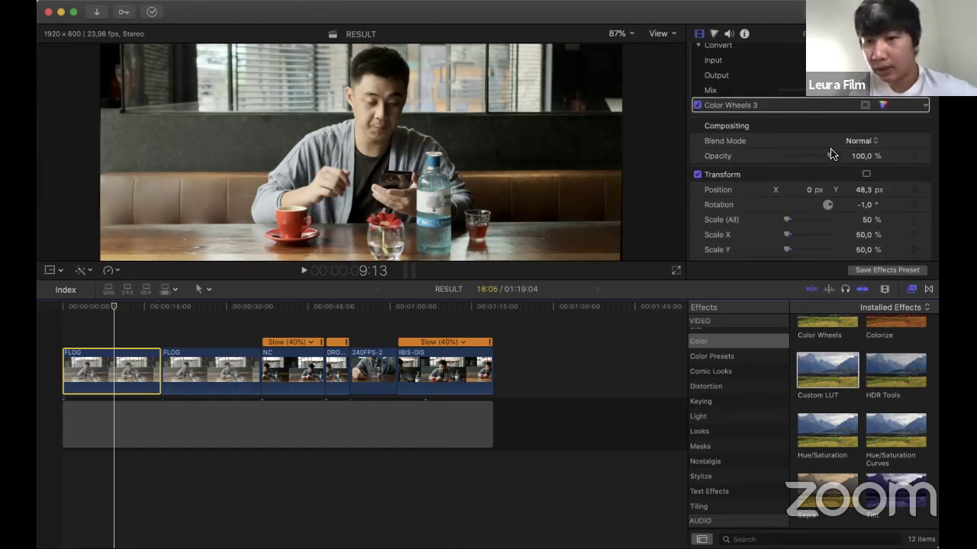
Set the first FLOG clip's Scale (All) to 100% in its Transform settings
scroll(832, 154, down, 8)
scroll(832, 154, up, 7)
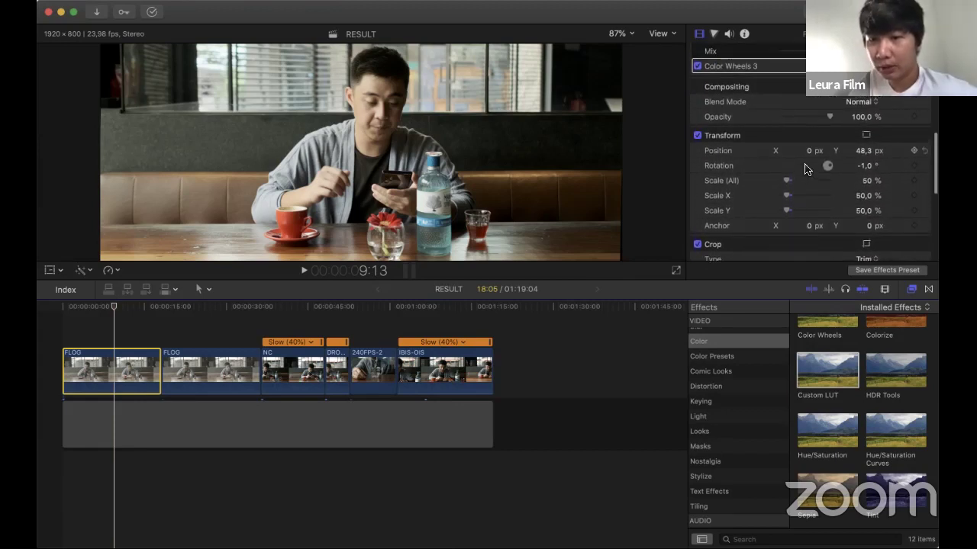
scroll(889, 208, down, 8)
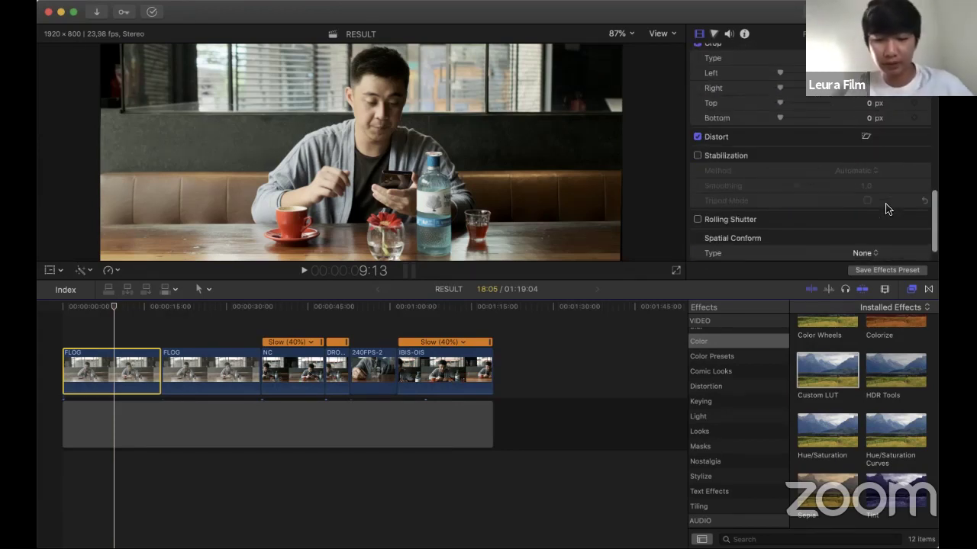
scroll(887, 145, up, 5)
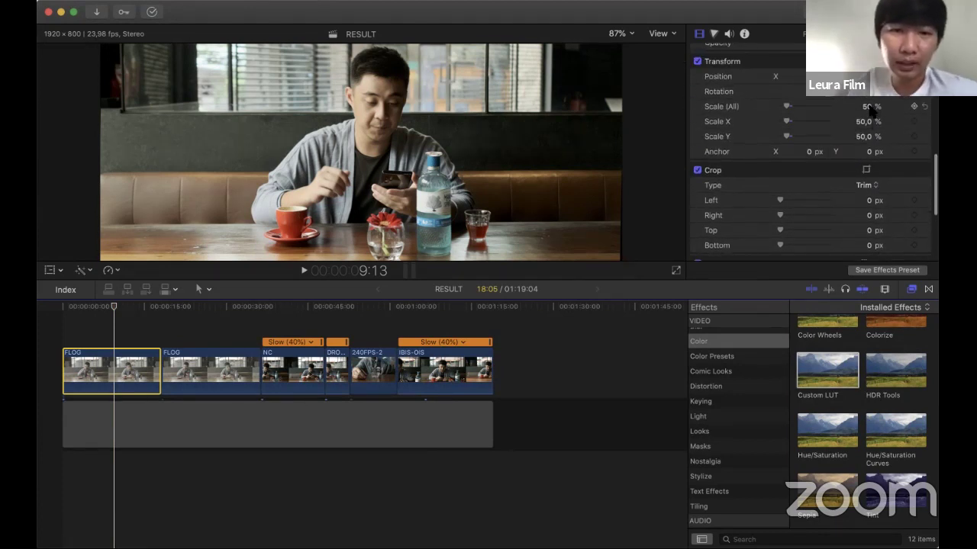
click(869, 106)
text(100)
key(Return)
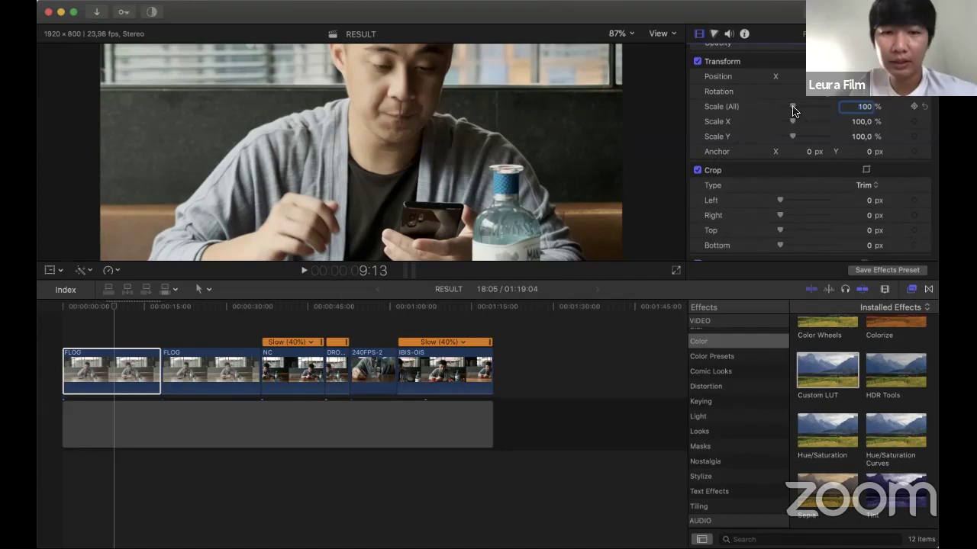
Reduce the clip's scale to 48%, raise it to 55%, and shift the image slightly downward in the frame
drag(793, 111, 785, 112)
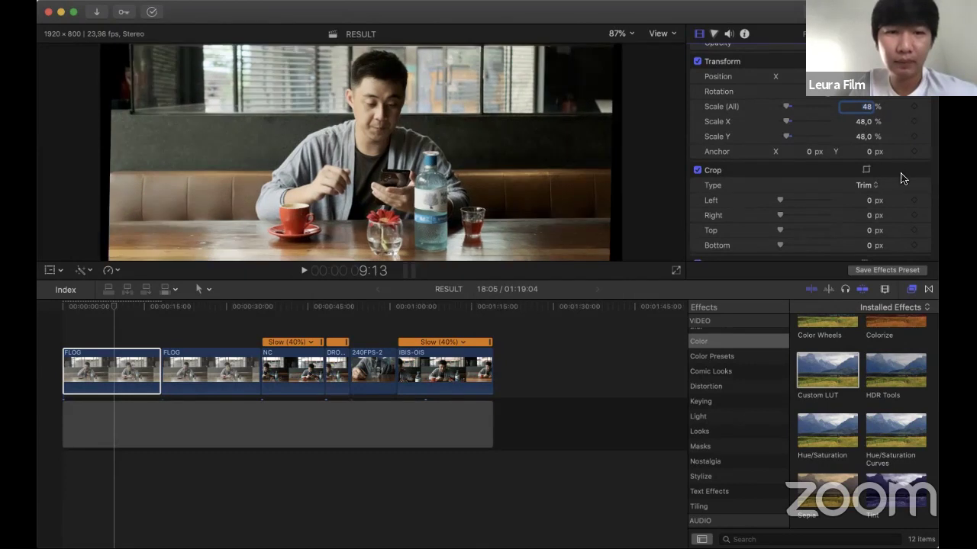
drag(789, 112, 789, 112)
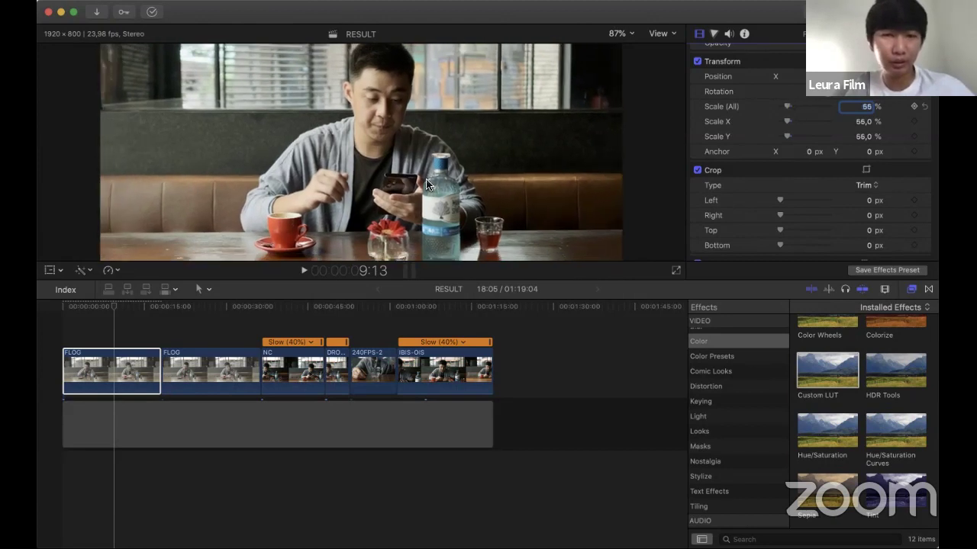
drag(360, 143, 359, 146)
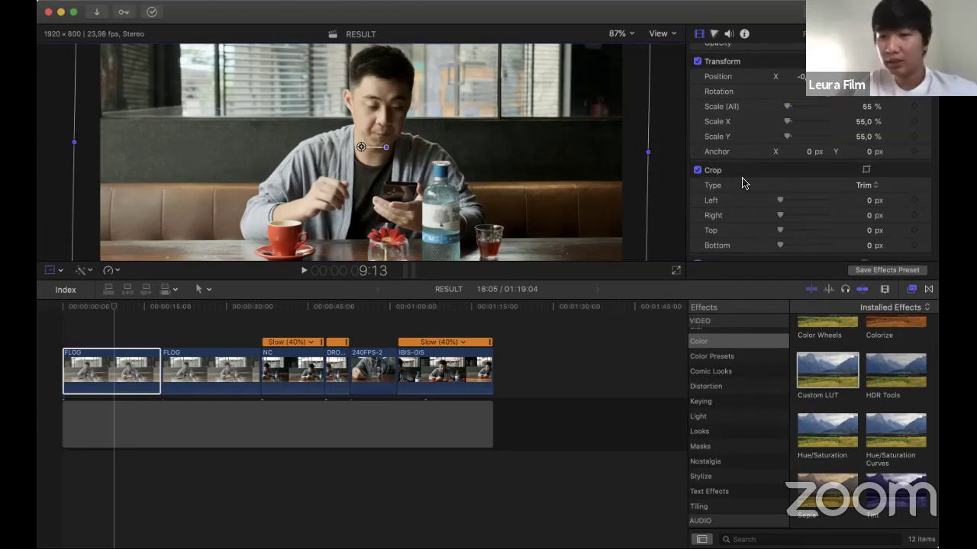
Reset the clip's scale, reduce it to 77%, and move the image down to reframe the man more tightly
scroll(817, 114, down, 1)
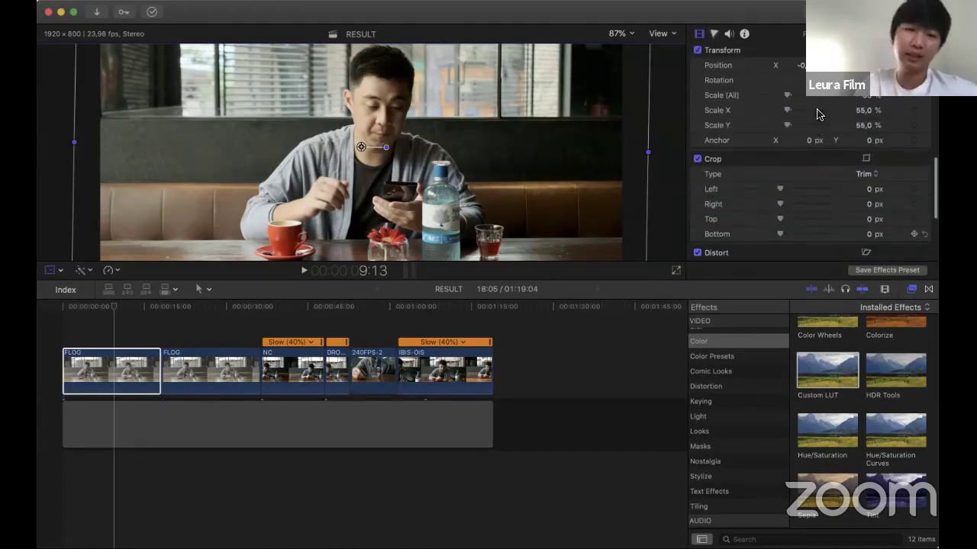
click(924, 106)
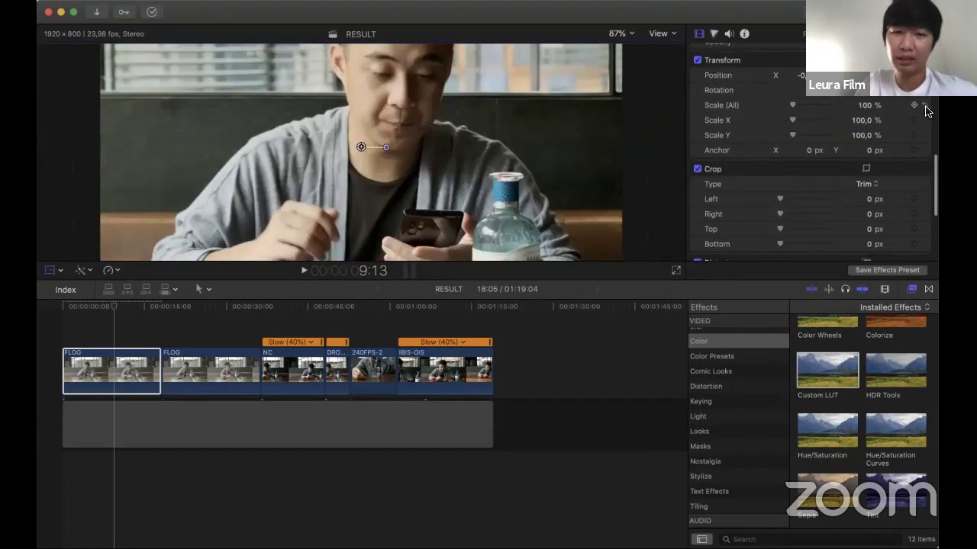
drag(789, 111, 787, 110)
drag(351, 181, 347, 221)
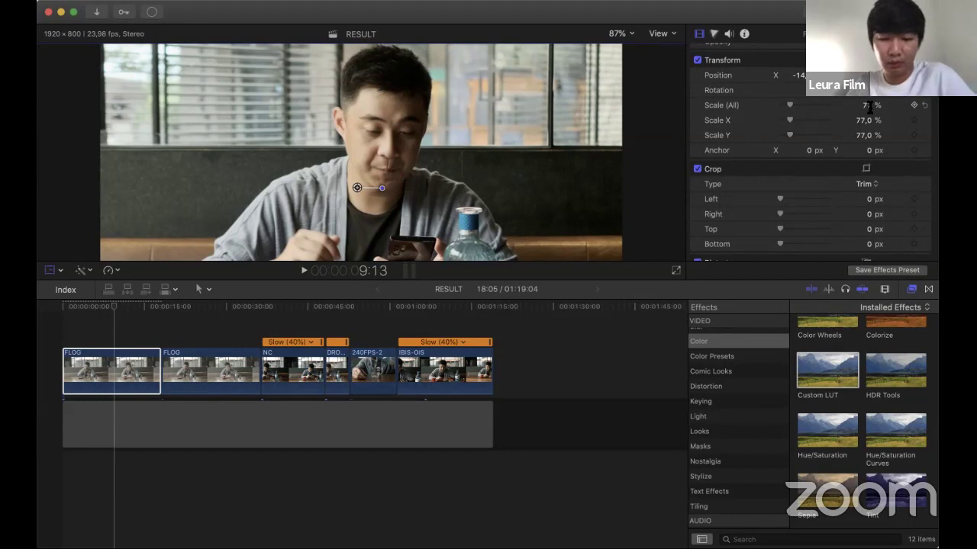
Set the clip's Scale (All) to 50% and move the image up so the man and the table fill the frame
click(869, 107)
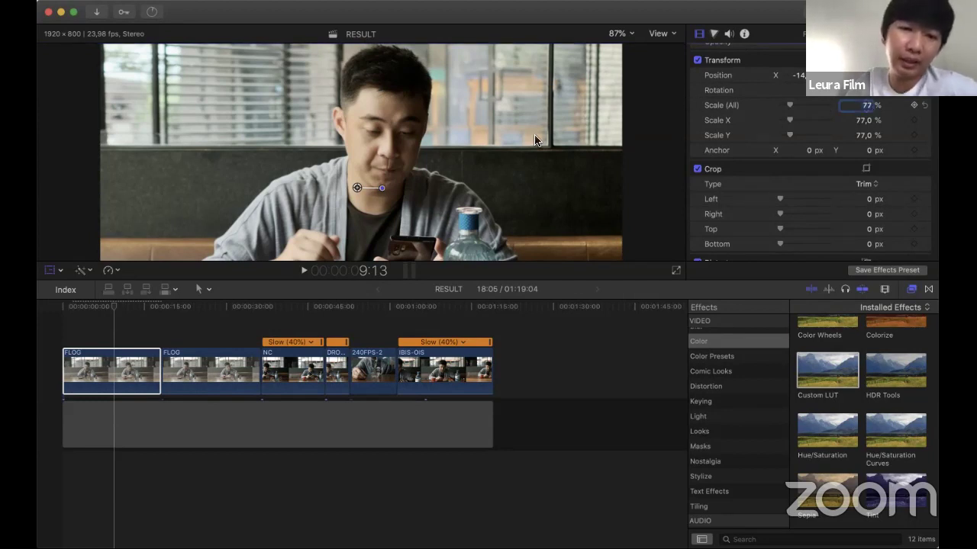
text(50)
key(Return)
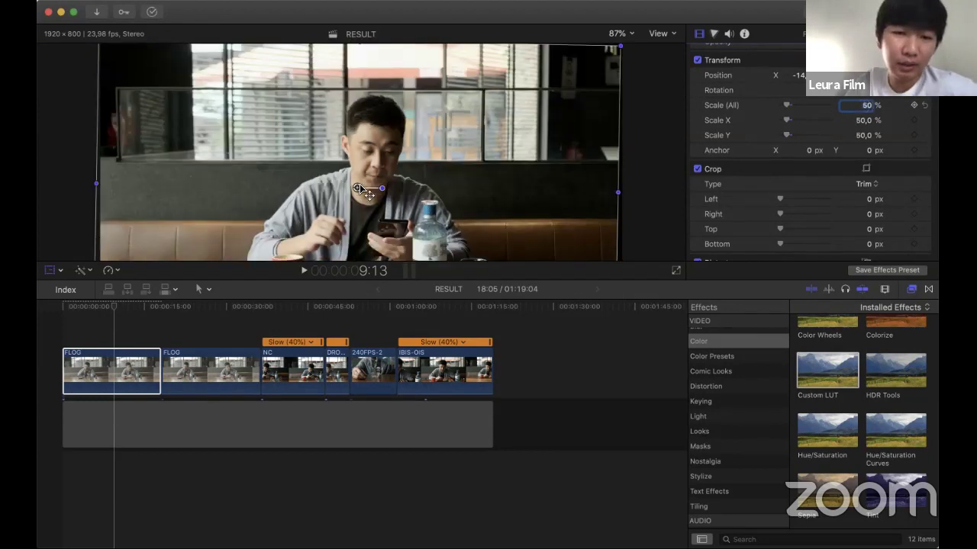
drag(359, 166, 359, 139)
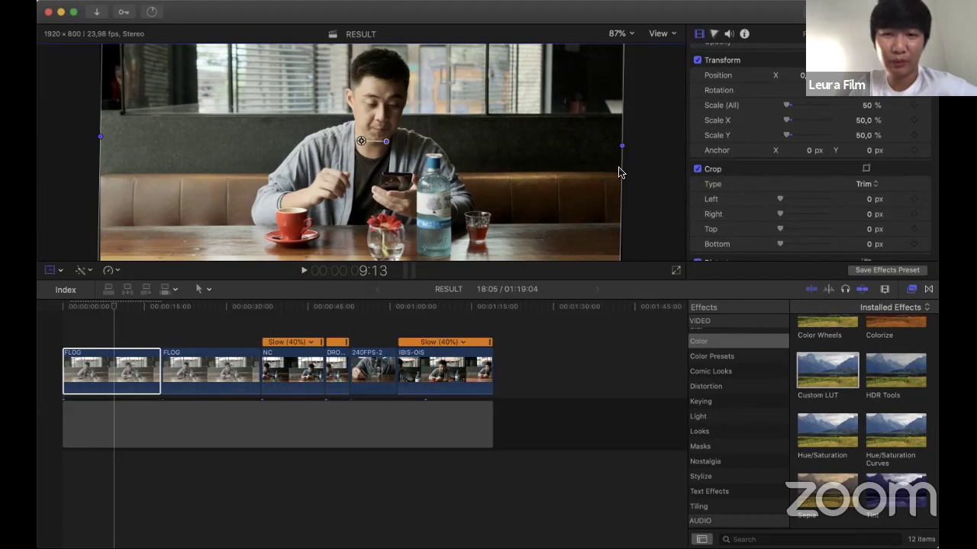
click(641, 146)
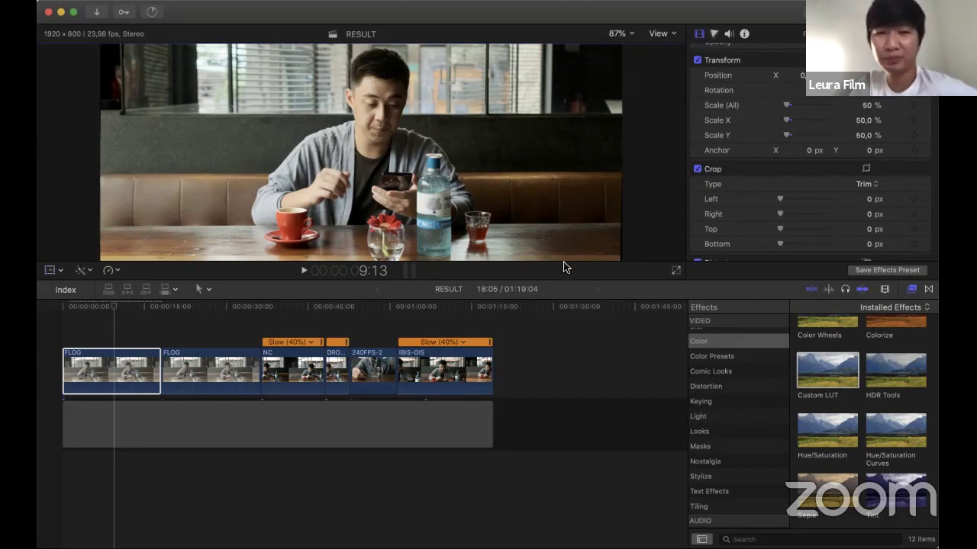